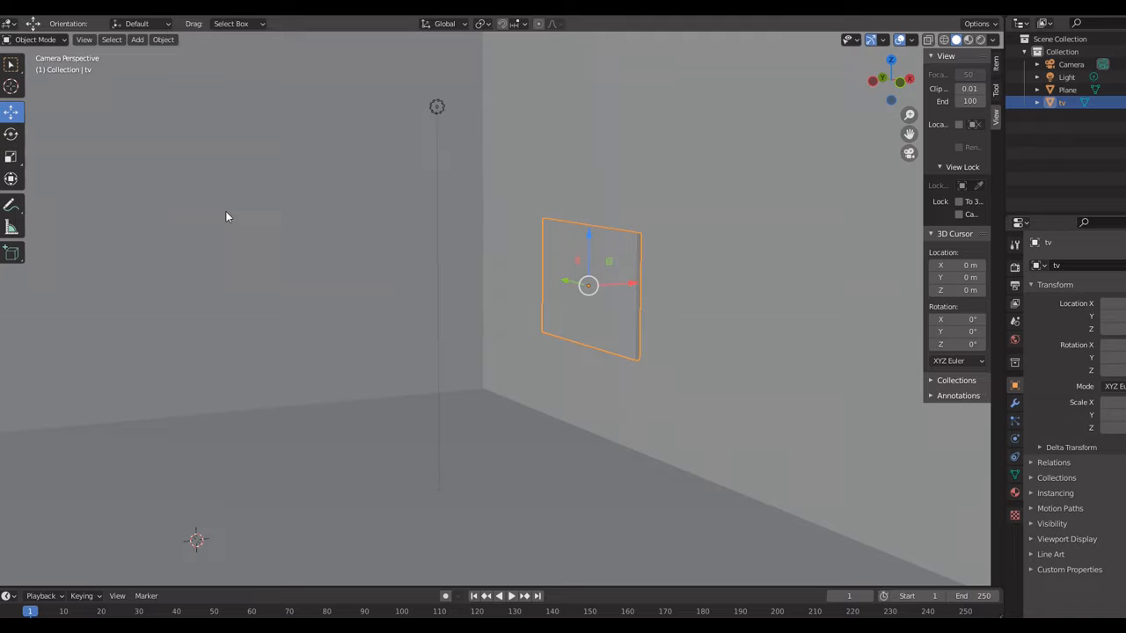
- Add a cube mesh and raise it along Z above the floor
key(shift+a)
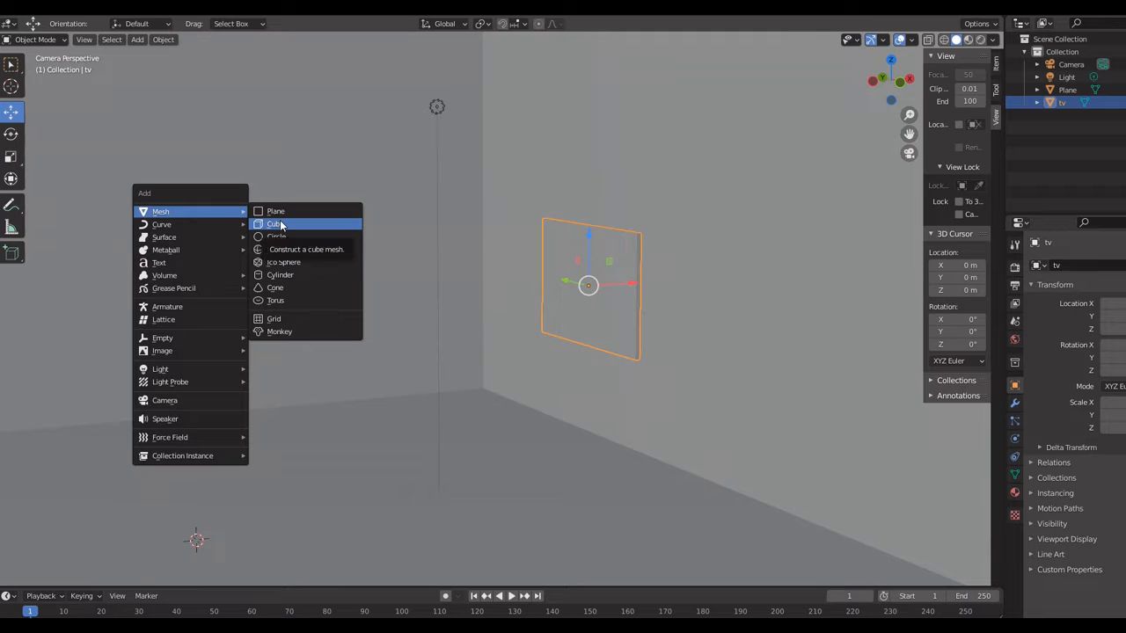
click(280, 224)
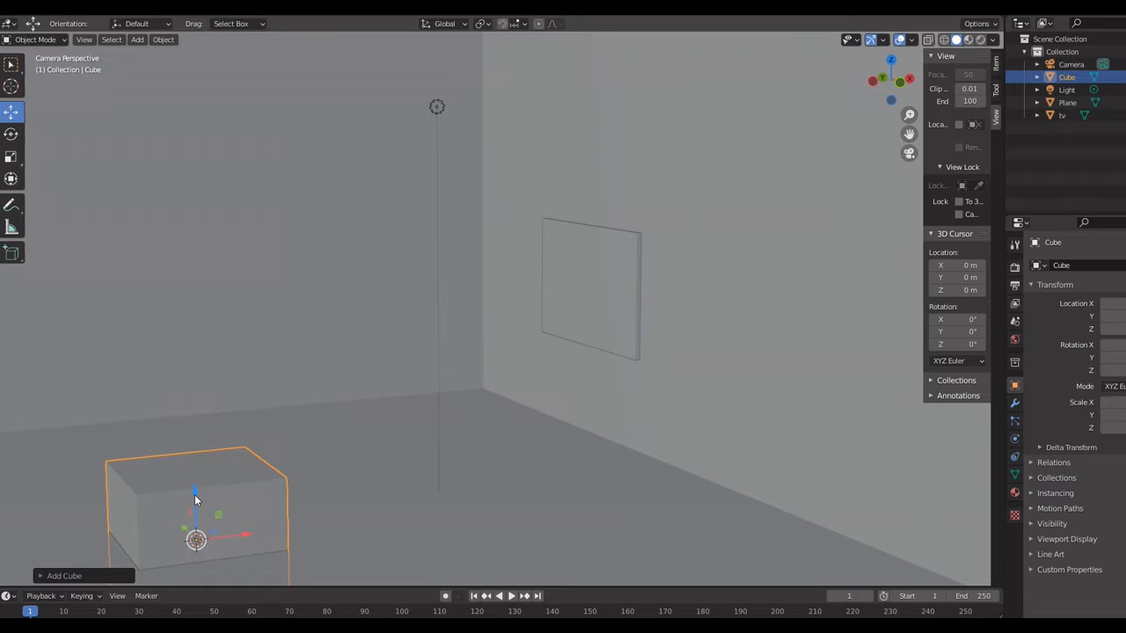
drag(195, 494, 290, 422)
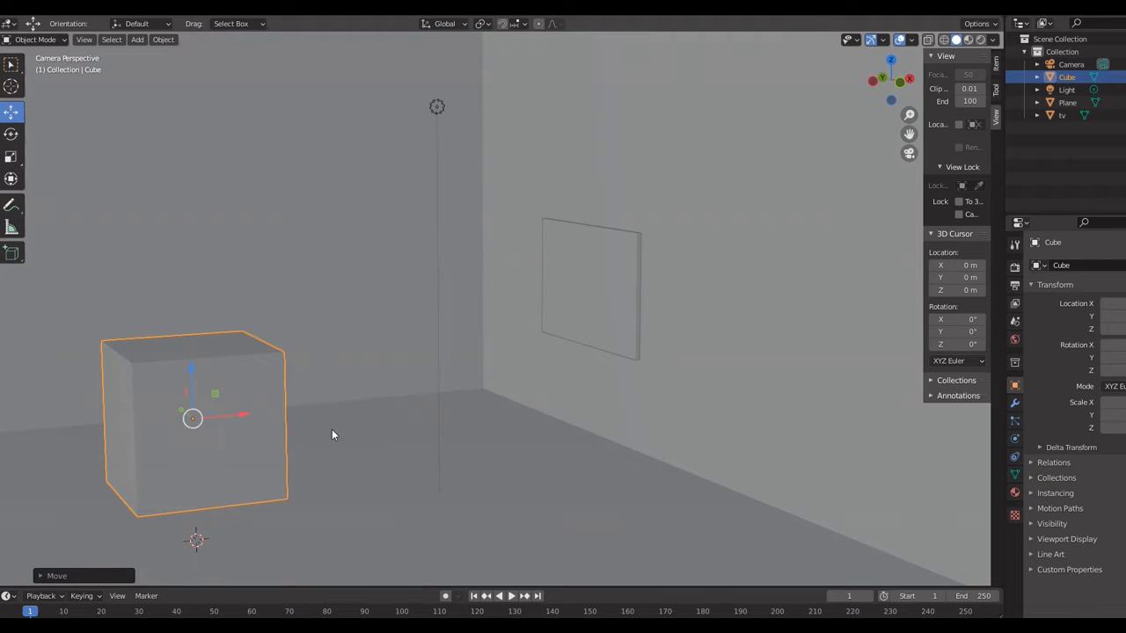
- Center the cube beneath the TV along Y and flatten it along Z into a thin slab just below the TV
key(KP_3)
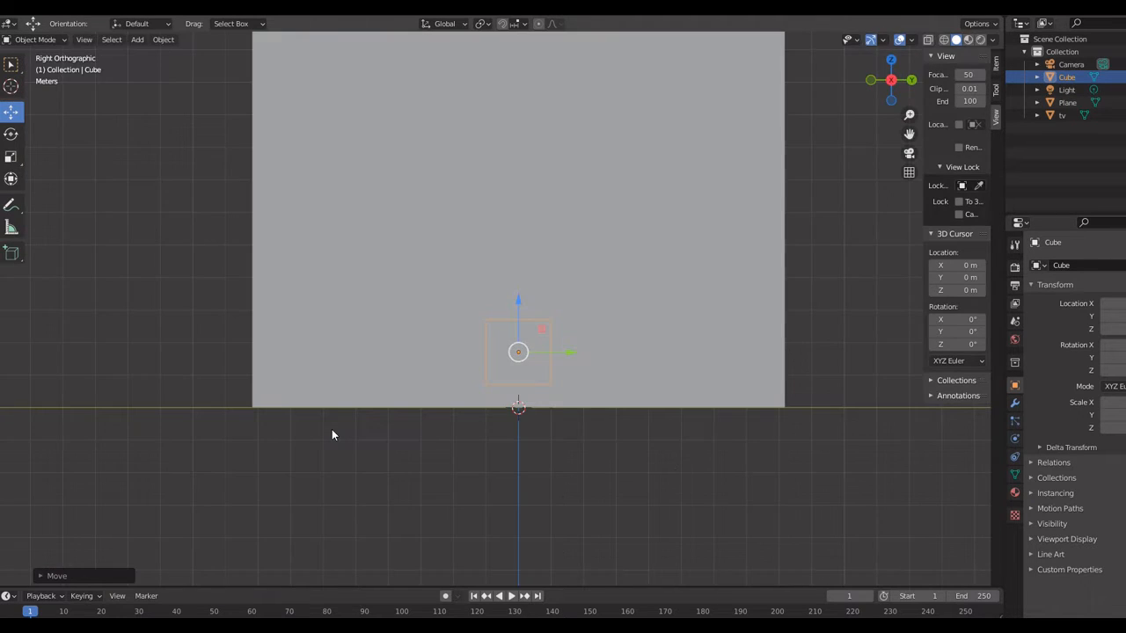
key(ctrl+KP_3)
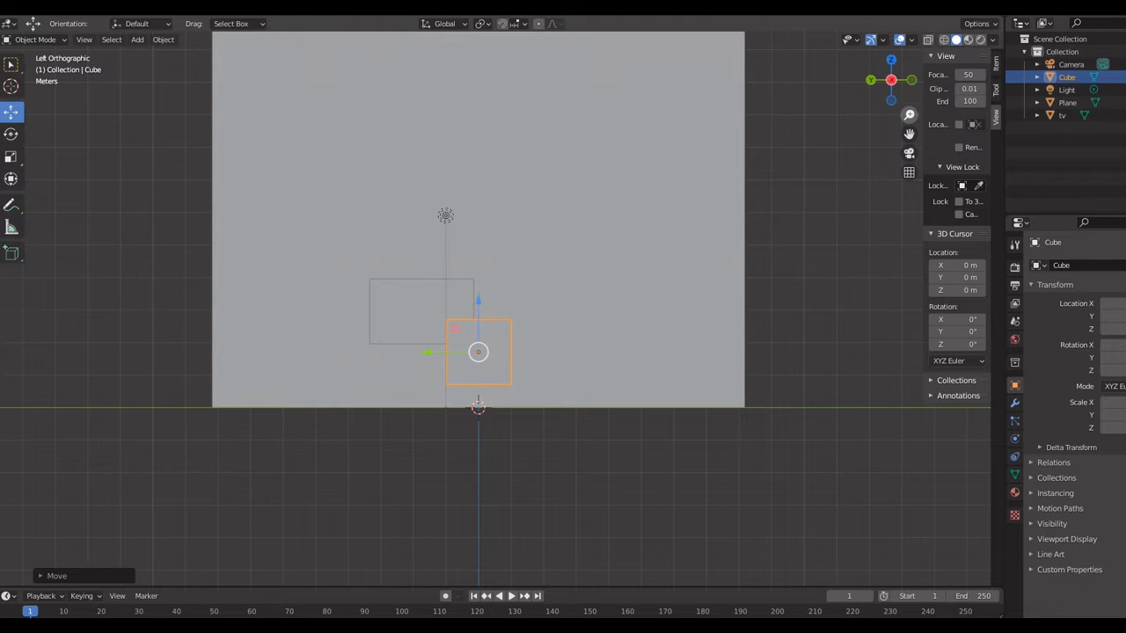
drag(909, 115, 1002, 145)
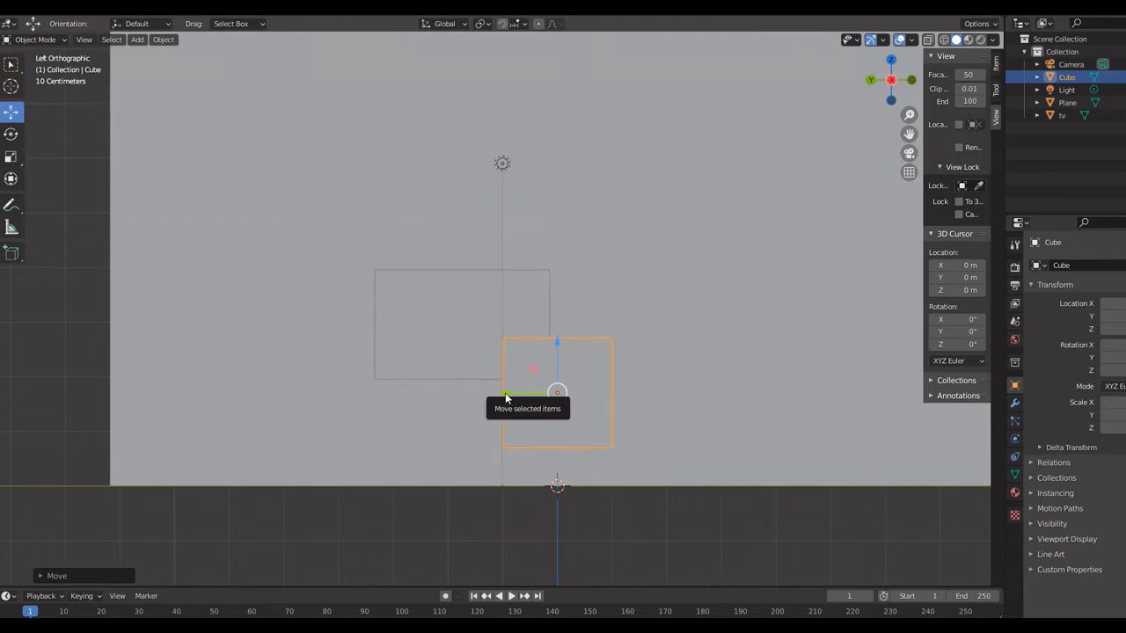
drag(505, 393, 408, 374)
key(s)
key(z)
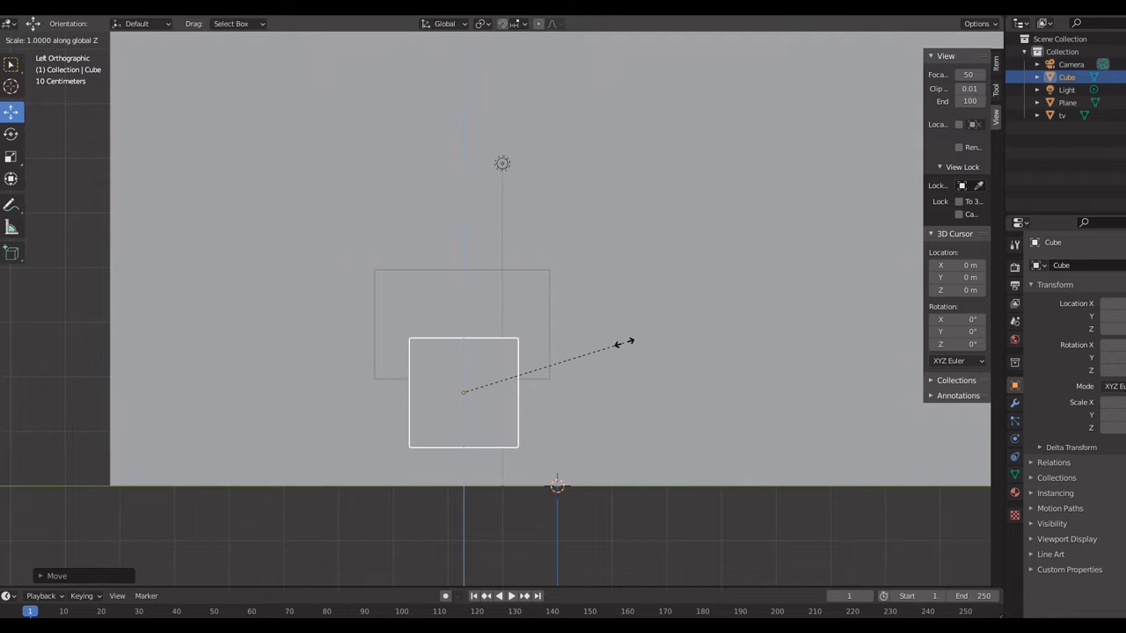
click(483, 387)
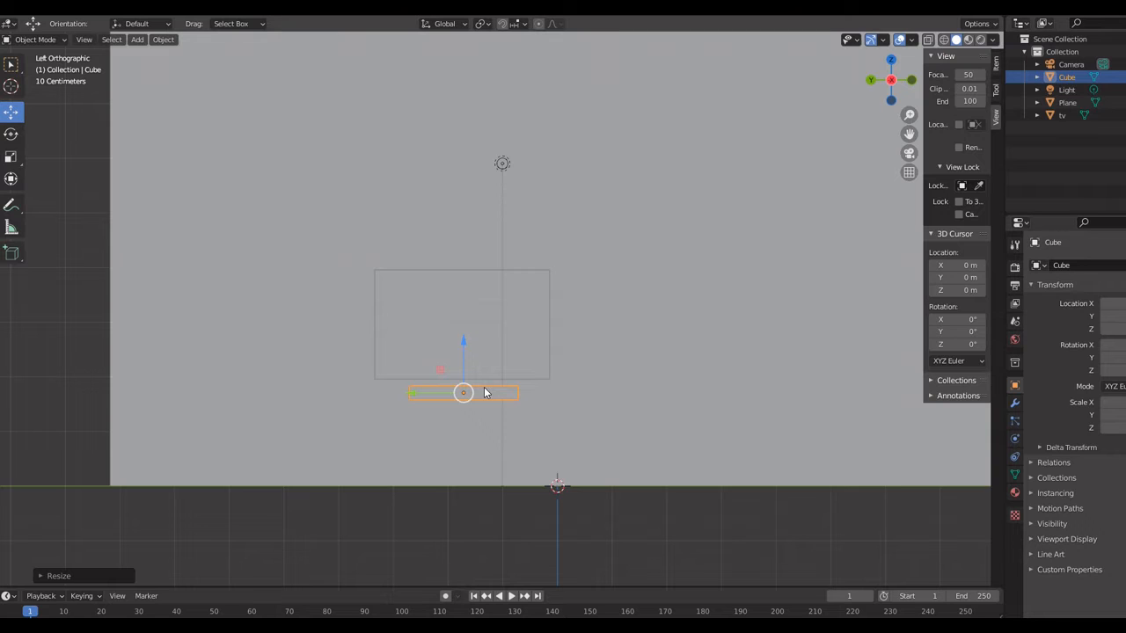
- Move the slab along X to the TV wall, narrow its depth along X and fit it flush with the wall
key(KP_0)
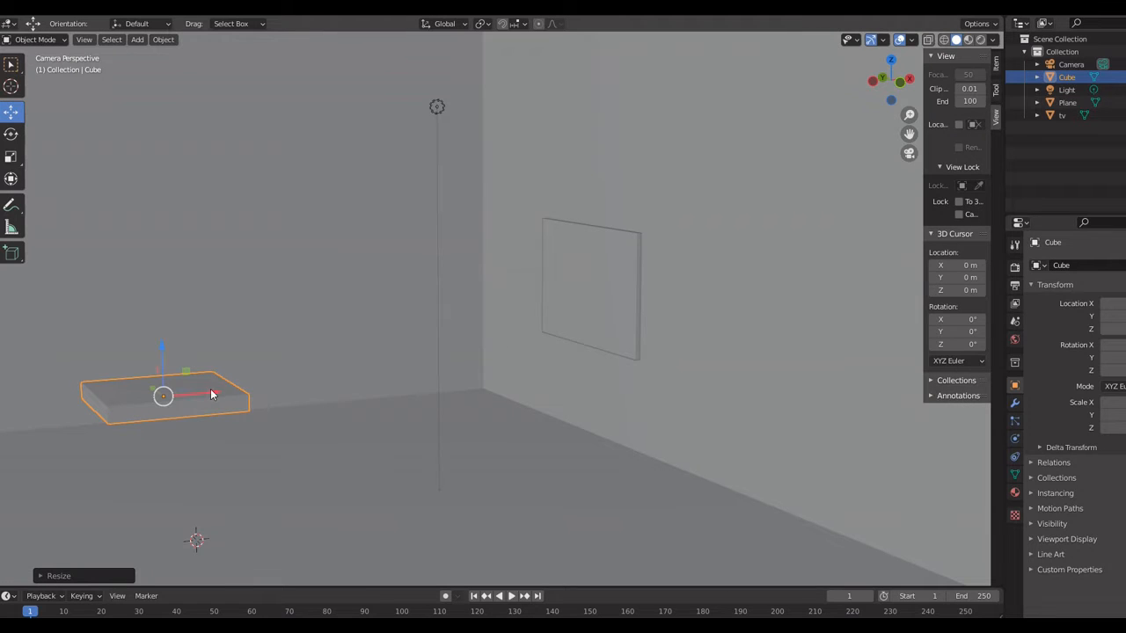
drag(204, 395, 703, 330)
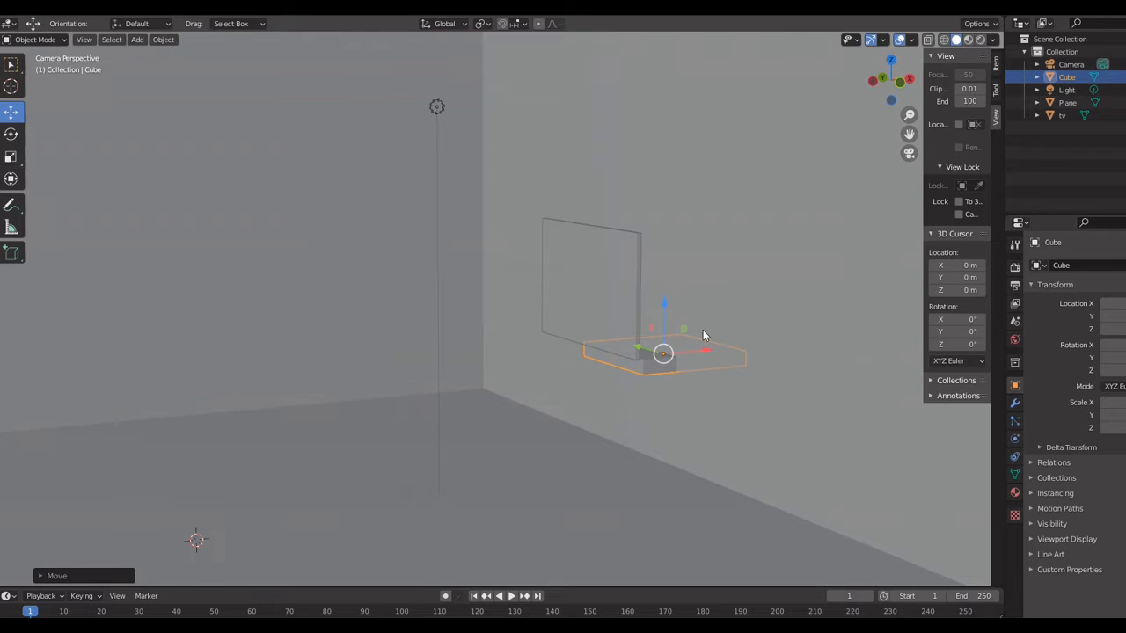
key(KP_1)
key(s)
key(z)
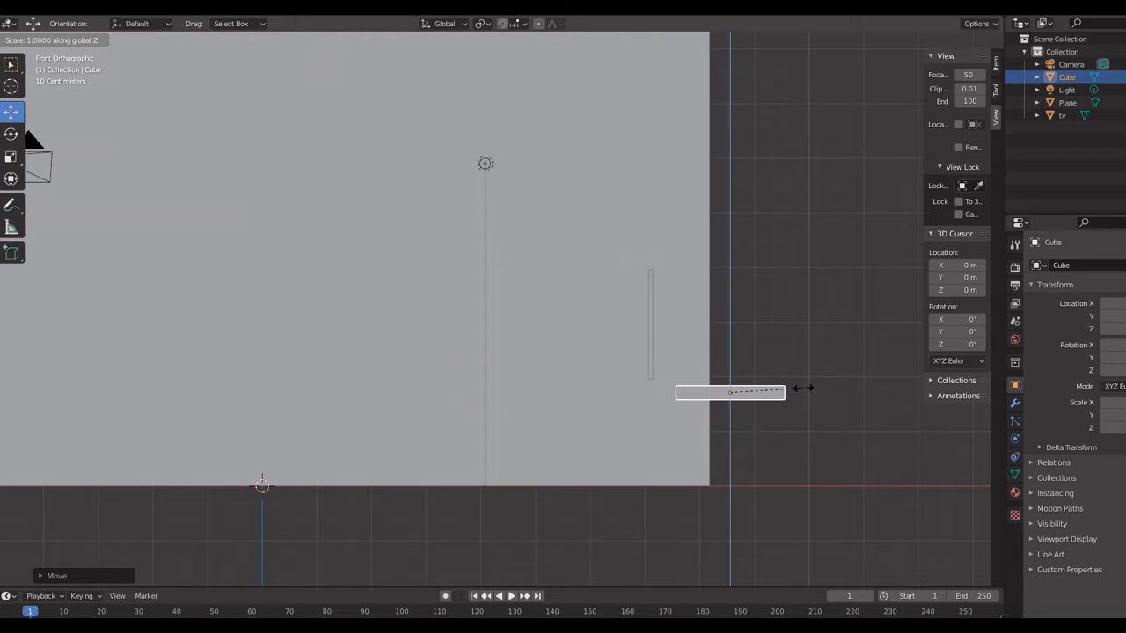
click(803, 388)
key(s)
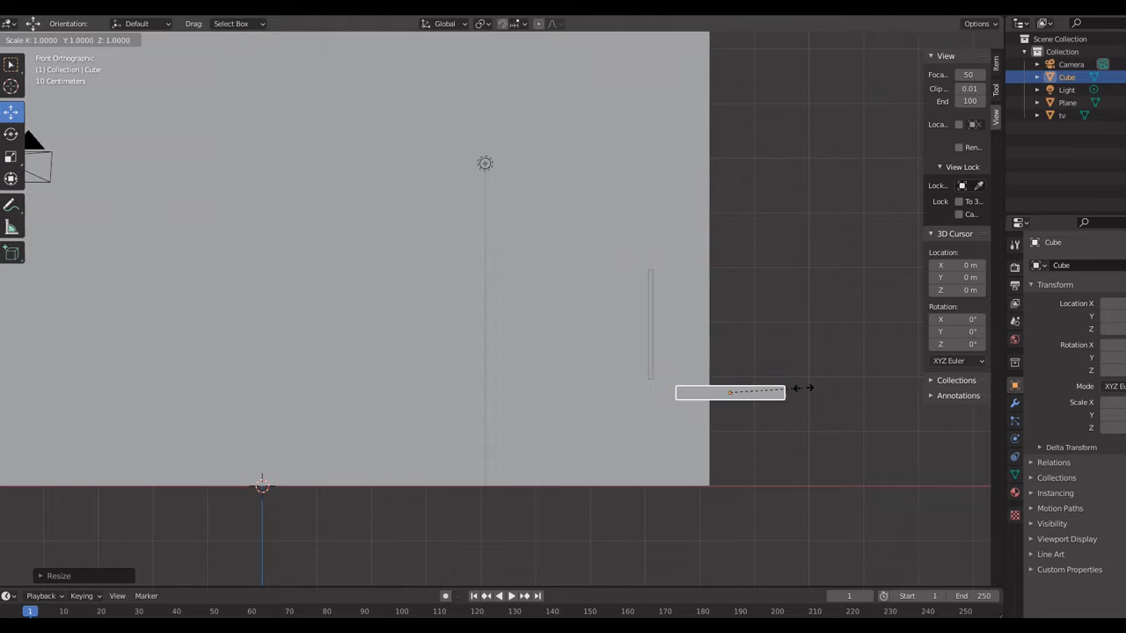
key(x)
click(748, 390)
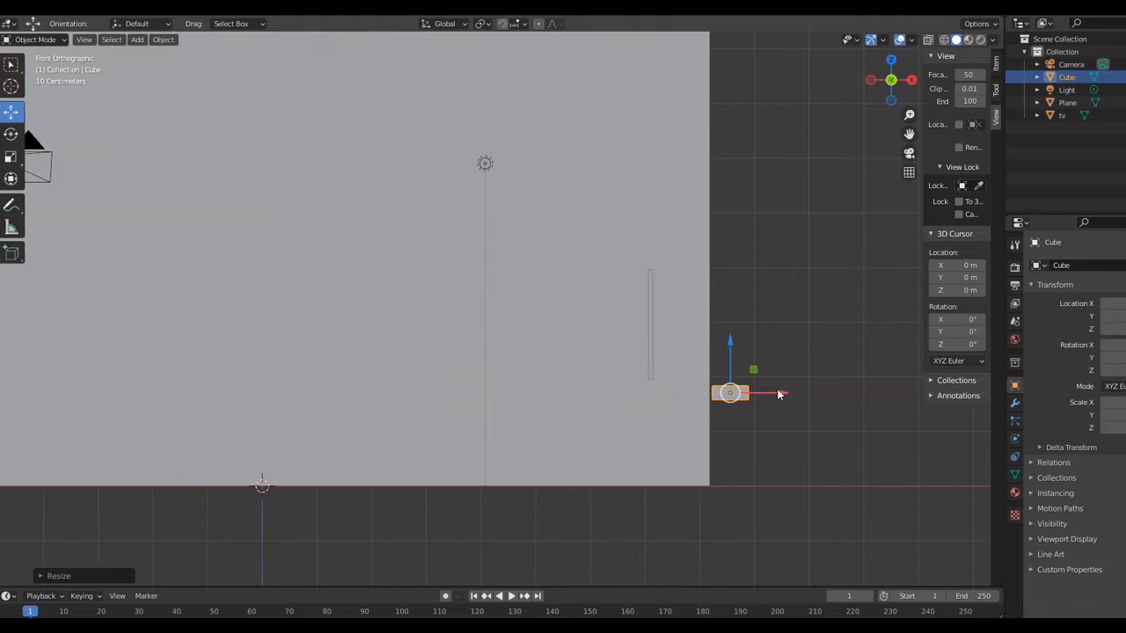
drag(762, 392, 723, 392)
- Move the tv object along X so it sits closer to the wall, above the slab
click(650, 354)
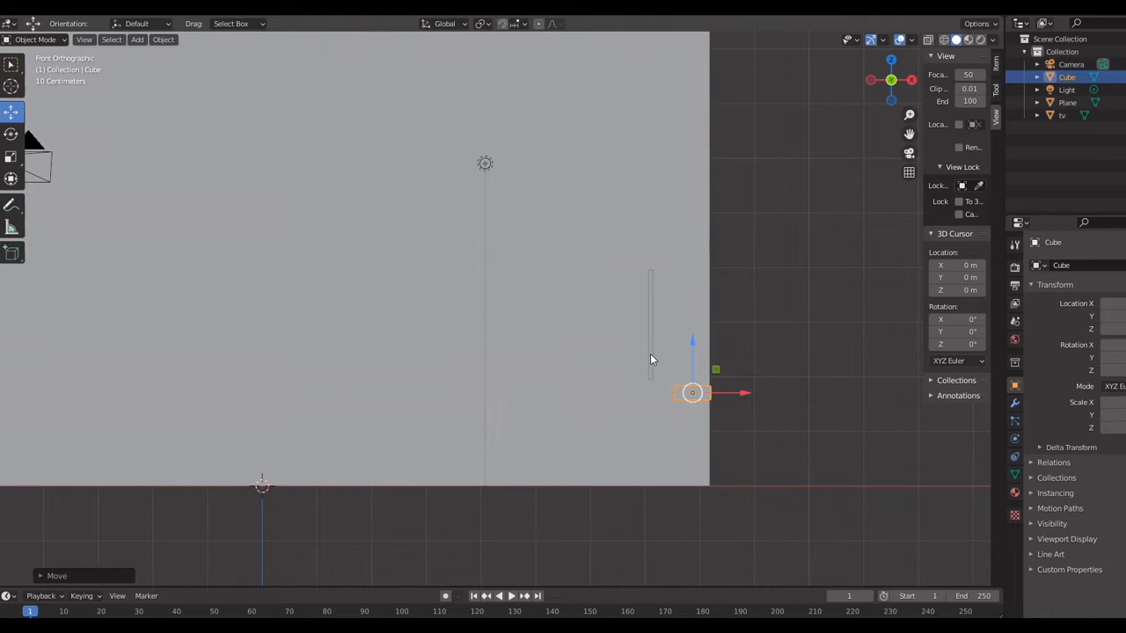
drag(694, 325, 750, 315)
key(KP_0)
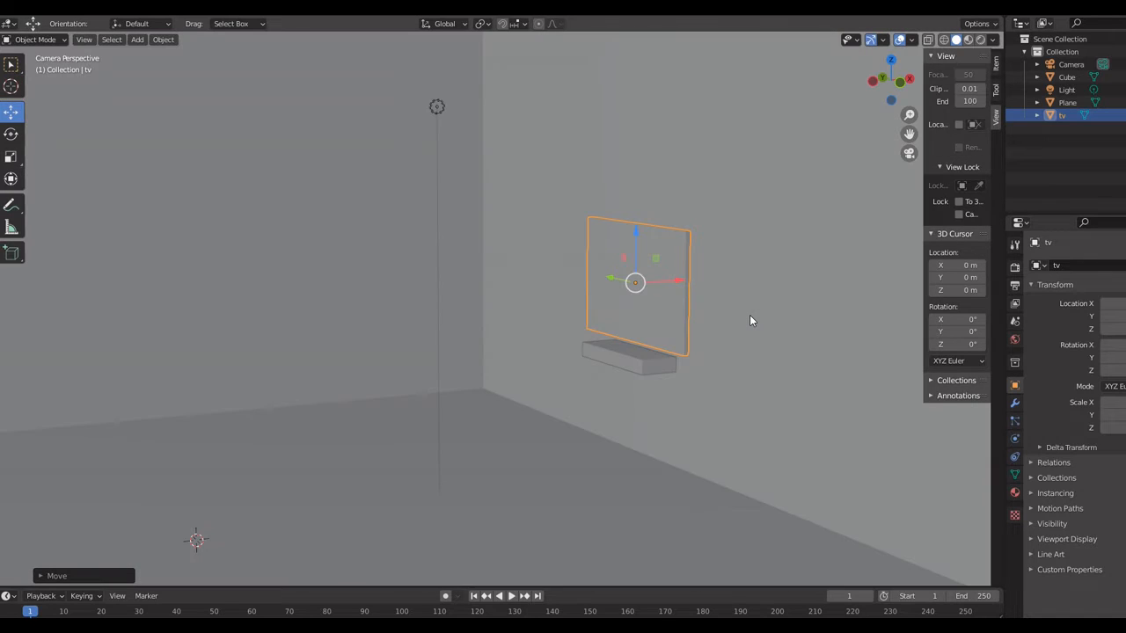
- Stretch the slab along Y to a bit over twice the TV's width and thin it slightly along Z
click(654, 359)
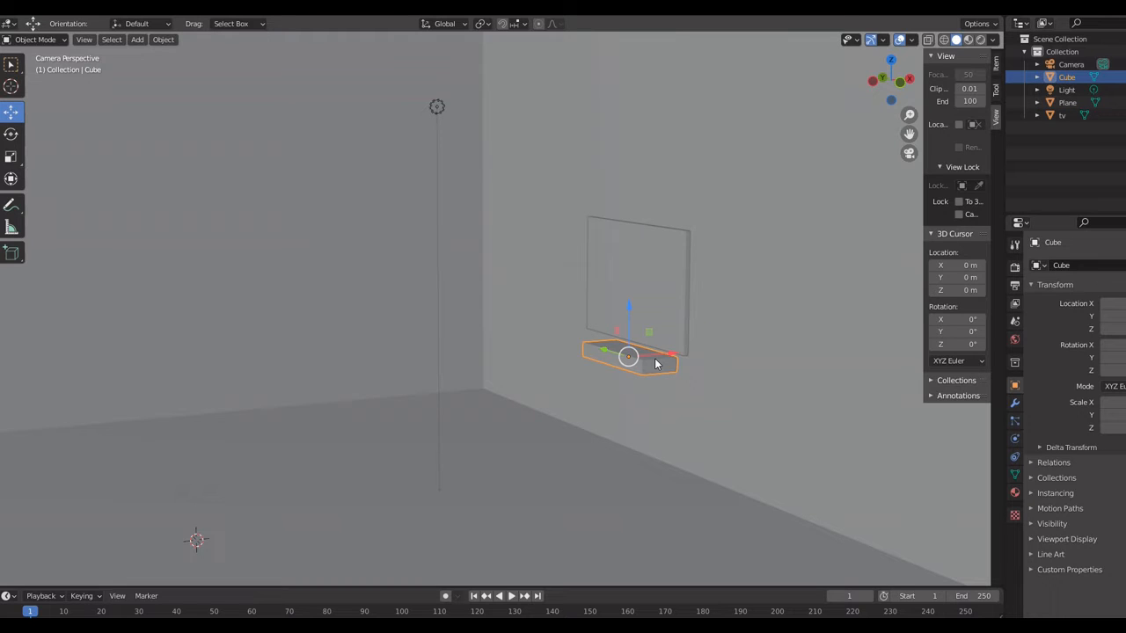
key(KP_3)
key(ctrl+KP_3)
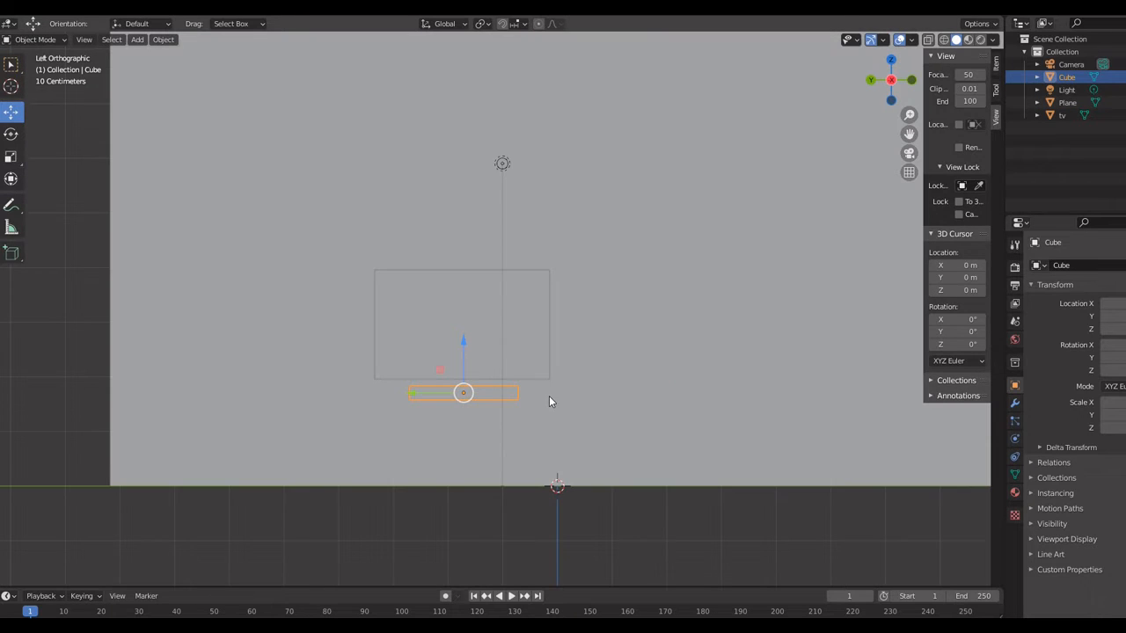
key(s)
key(y)
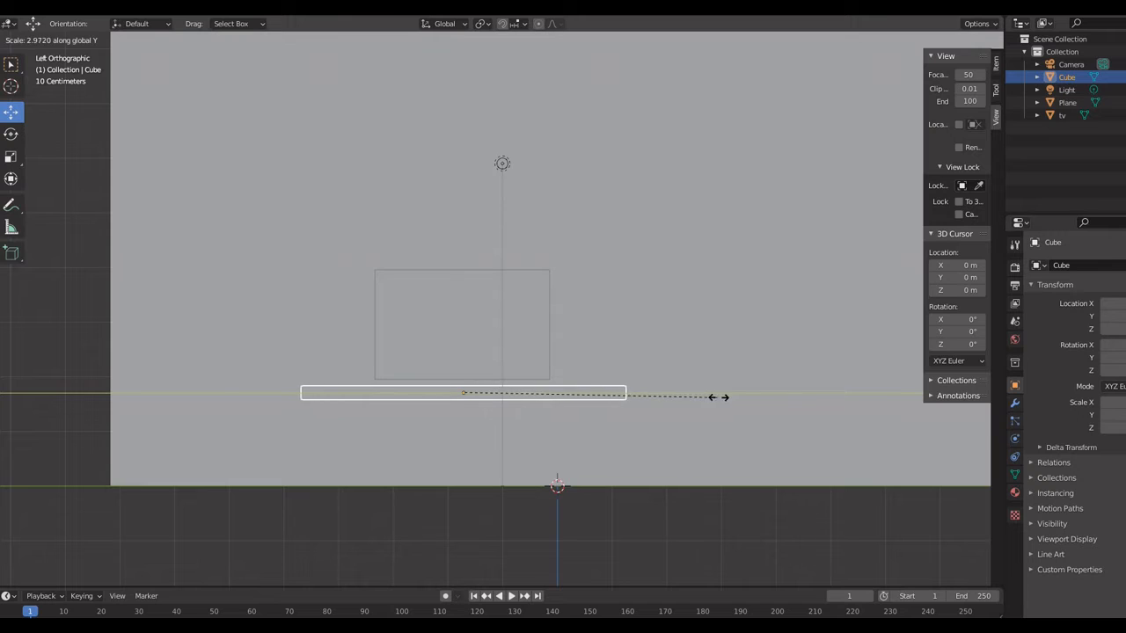
click(763, 398)
key(s)
key(z)
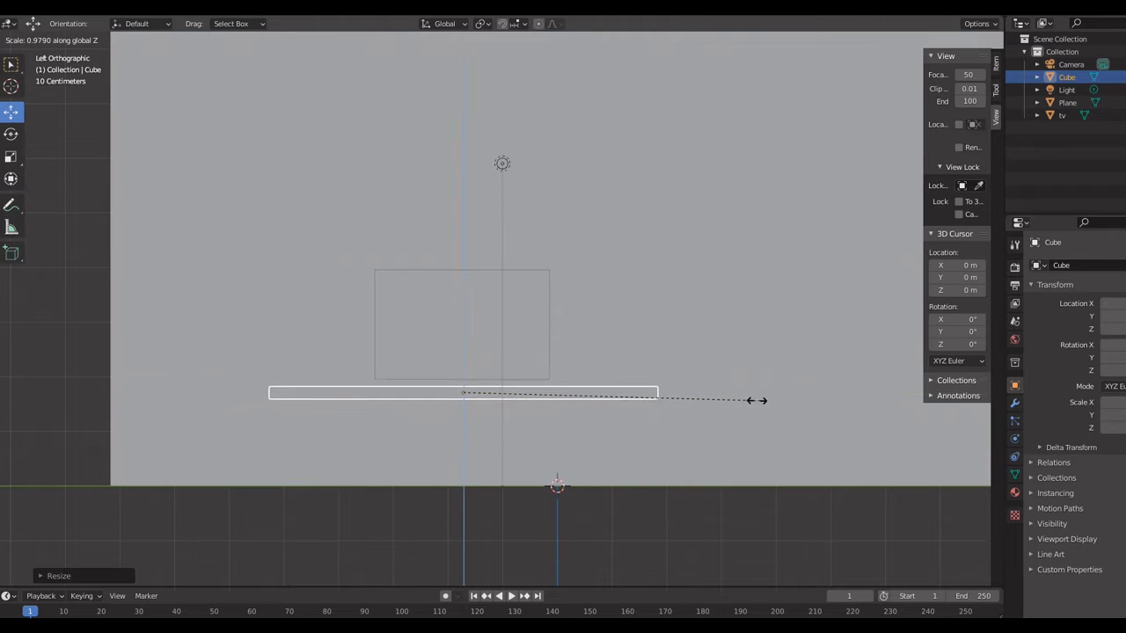
click(709, 401)
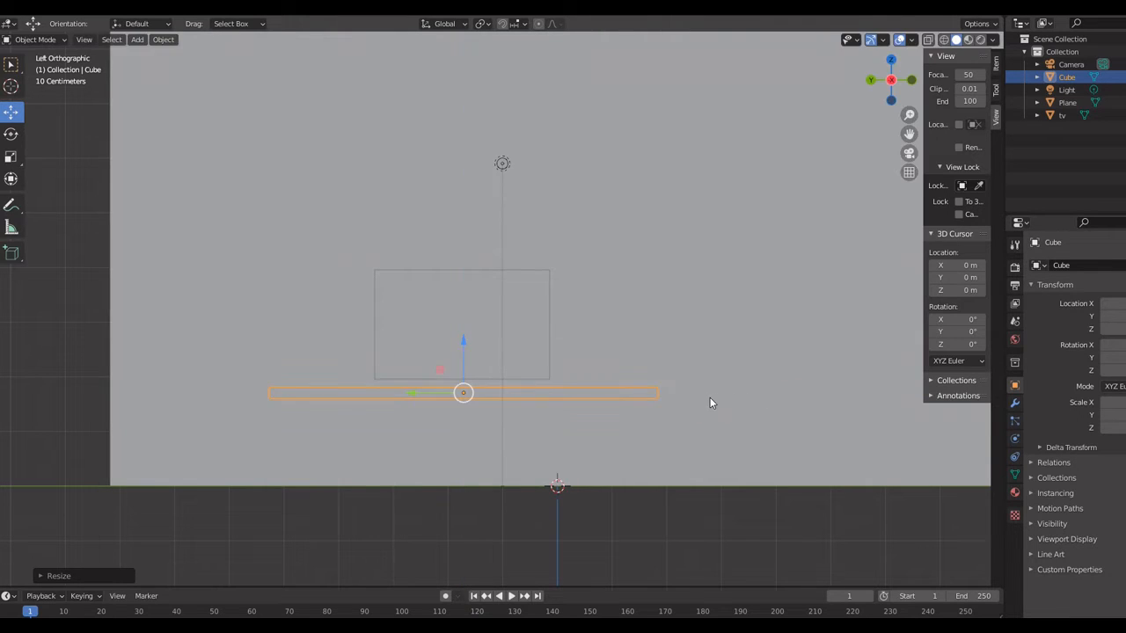
key(KP_0)
click(655, 425)
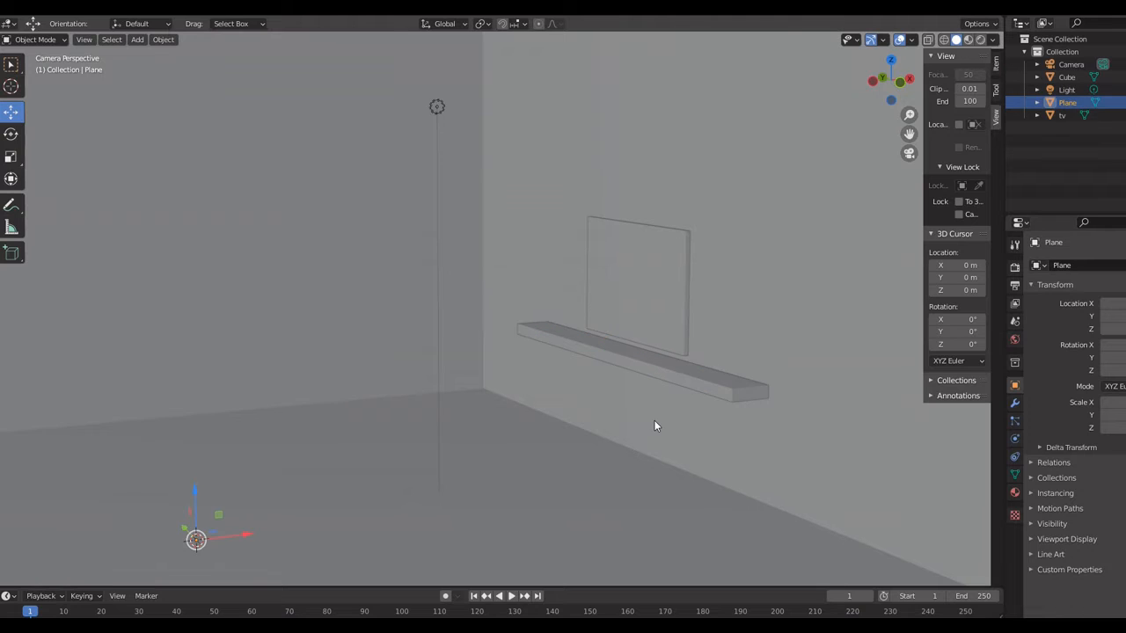
click(686, 379)
right_click(686, 379)
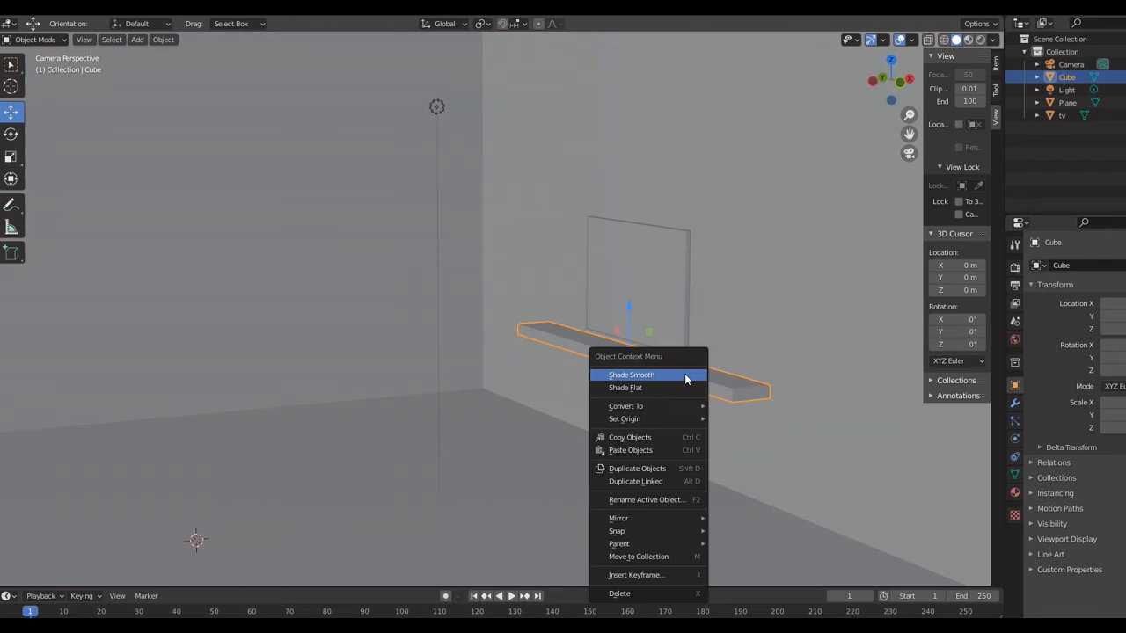
click(686, 379)
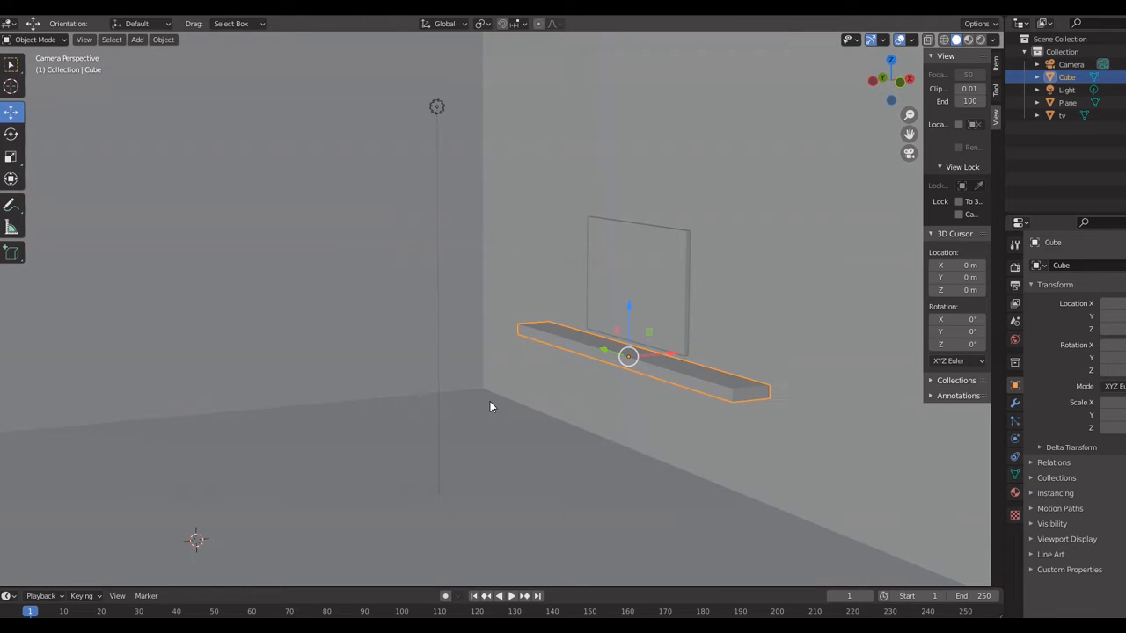
right_click(708, 388)
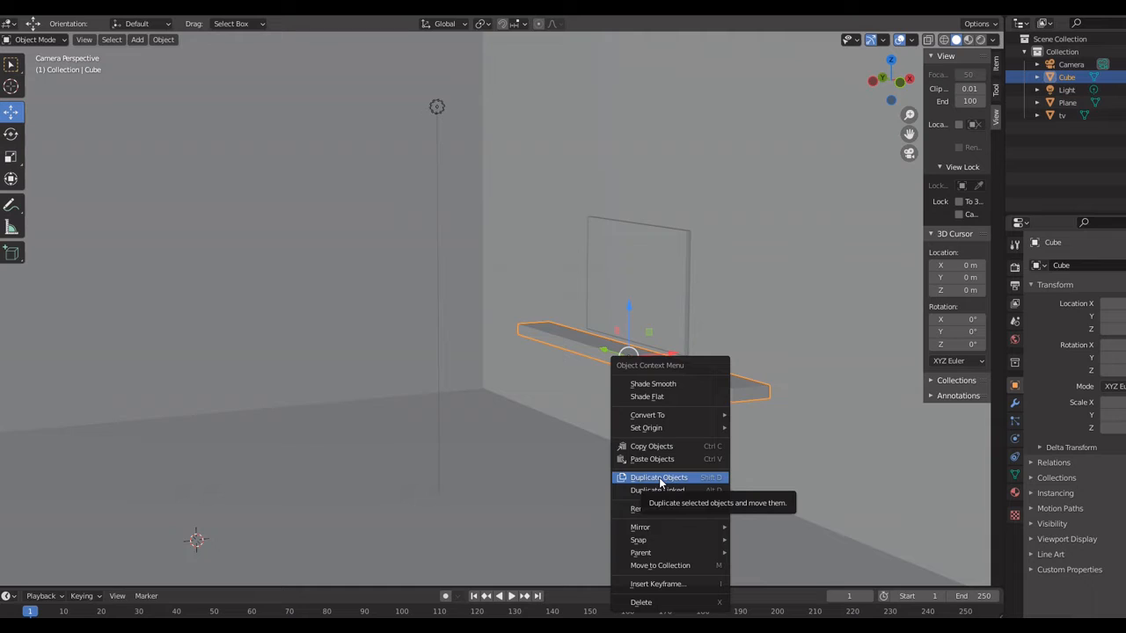
- Add a second cube, flatten it along Z and move it off the floor toward the TV wall
key(shift+a)
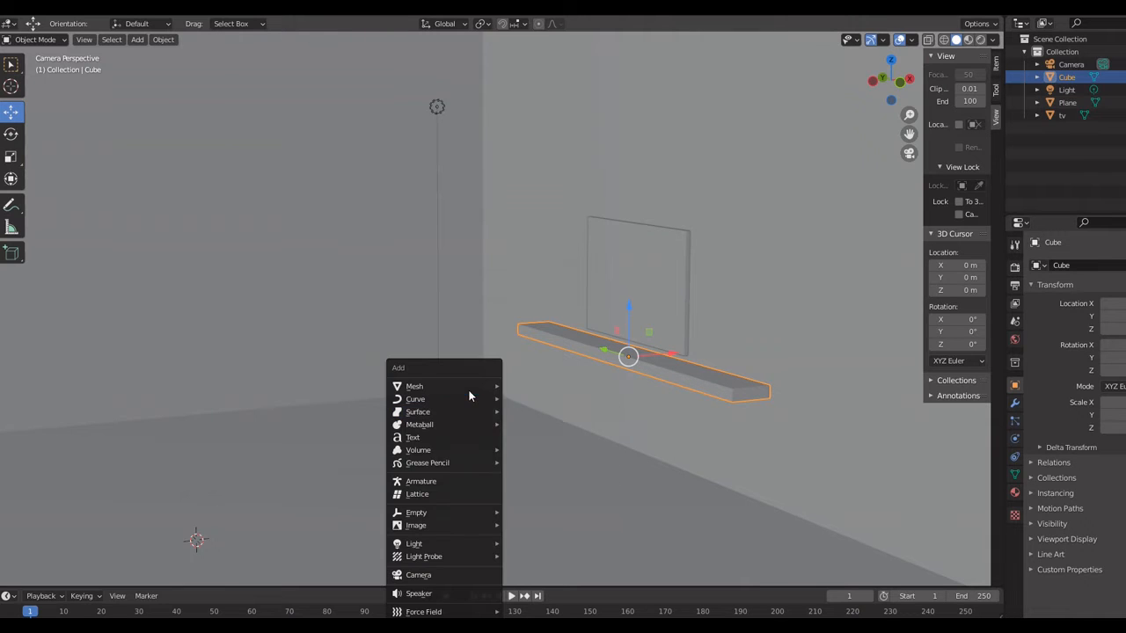
mouse_move(467, 387)
click(538, 399)
key(s)
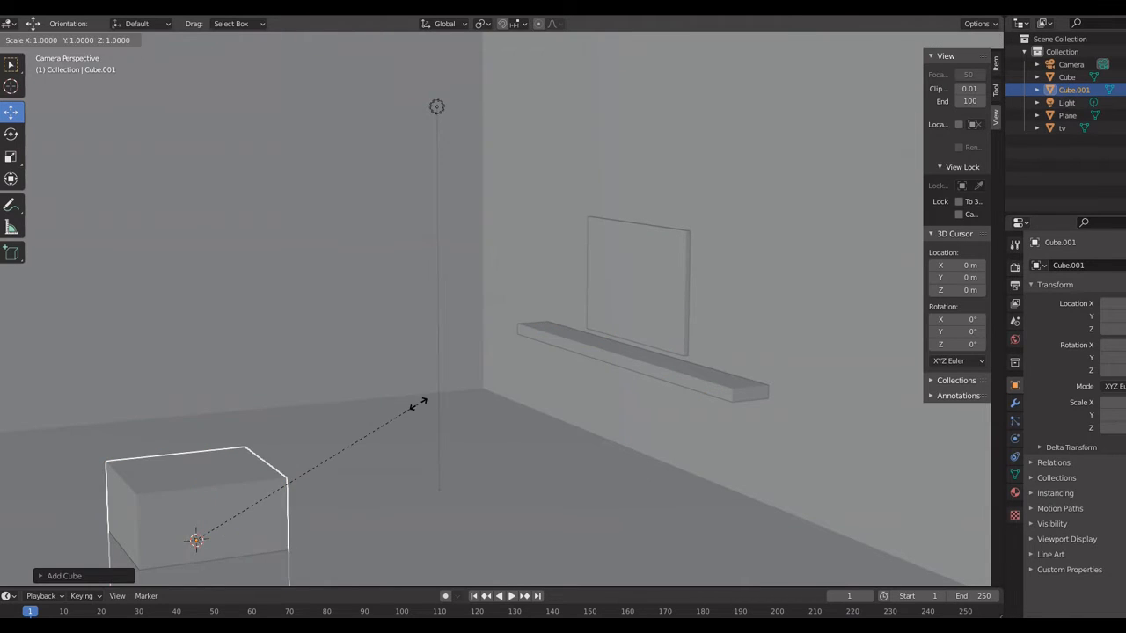
key(z)
click(239, 492)
drag(191, 492, 619, 308)
- Move the second slab along X closer to the TV and reduce its thickness along Z to match the long shelf
key(KP_1)
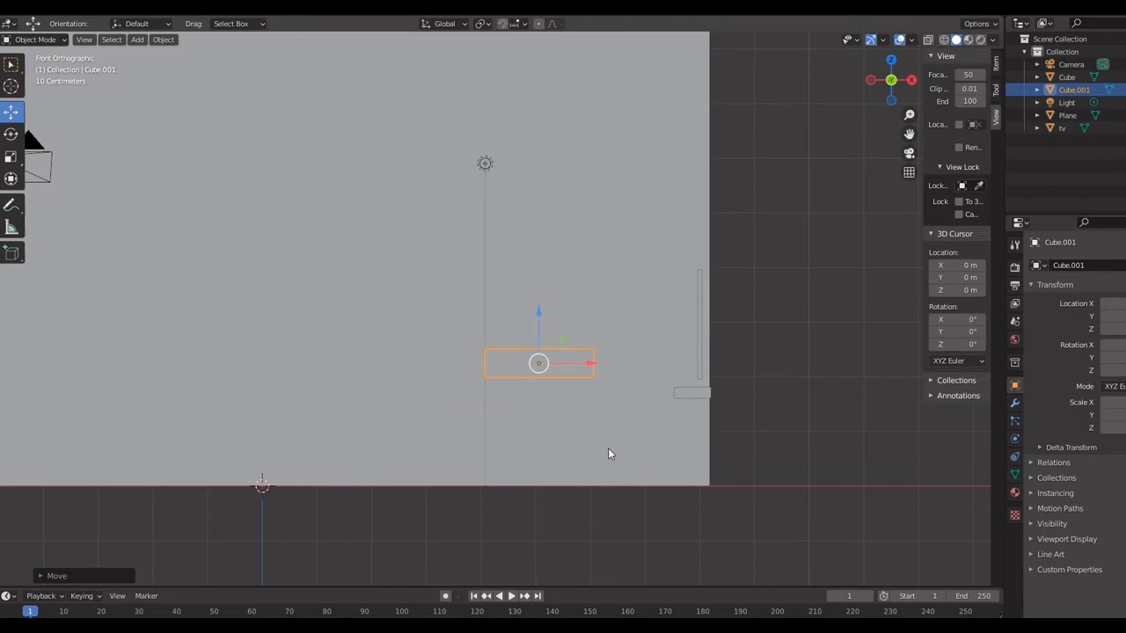
drag(588, 370, 658, 365)
key(s)
key(z)
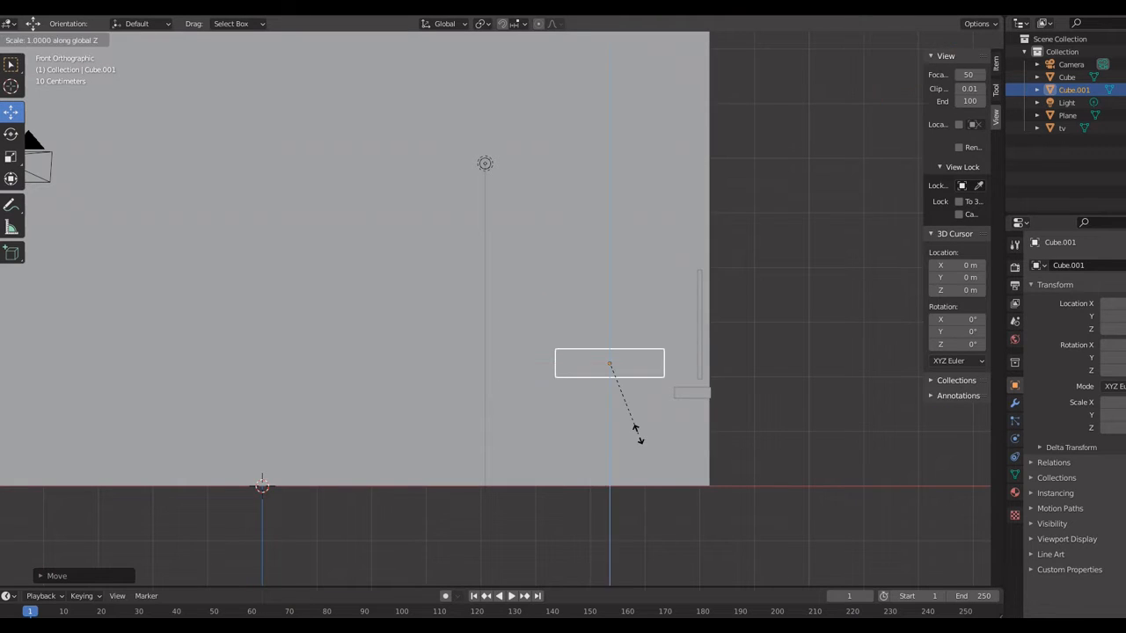
click(618, 392)
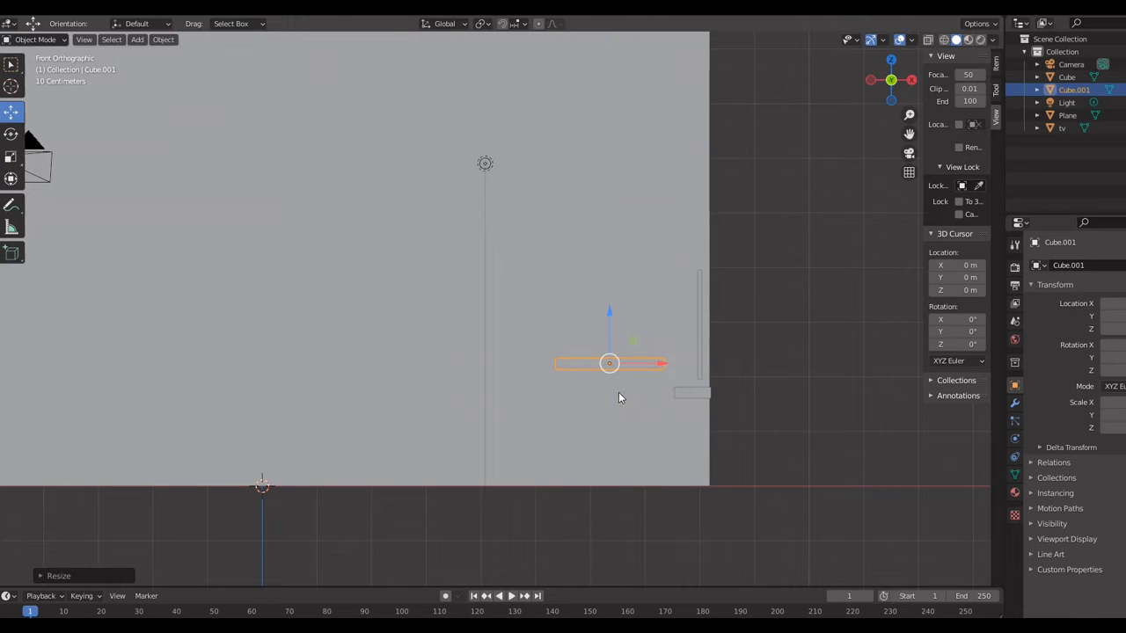
- Scale the second slab along X to about 0.4 and raise it along Z to the TV's mid-height
key(s)
key(x)
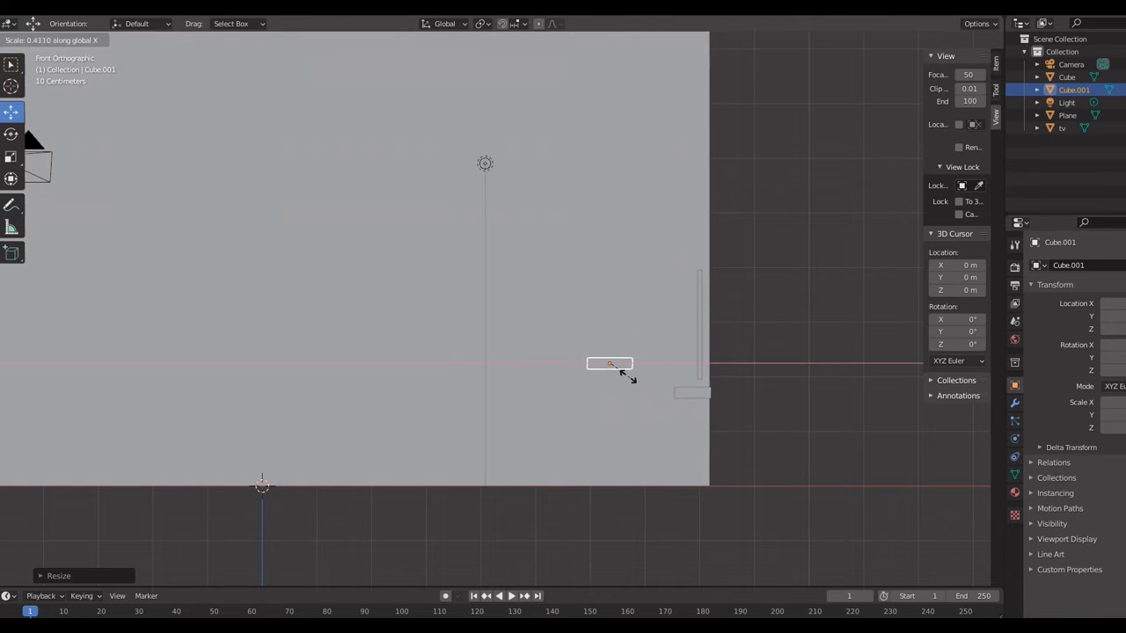
click(629, 381)
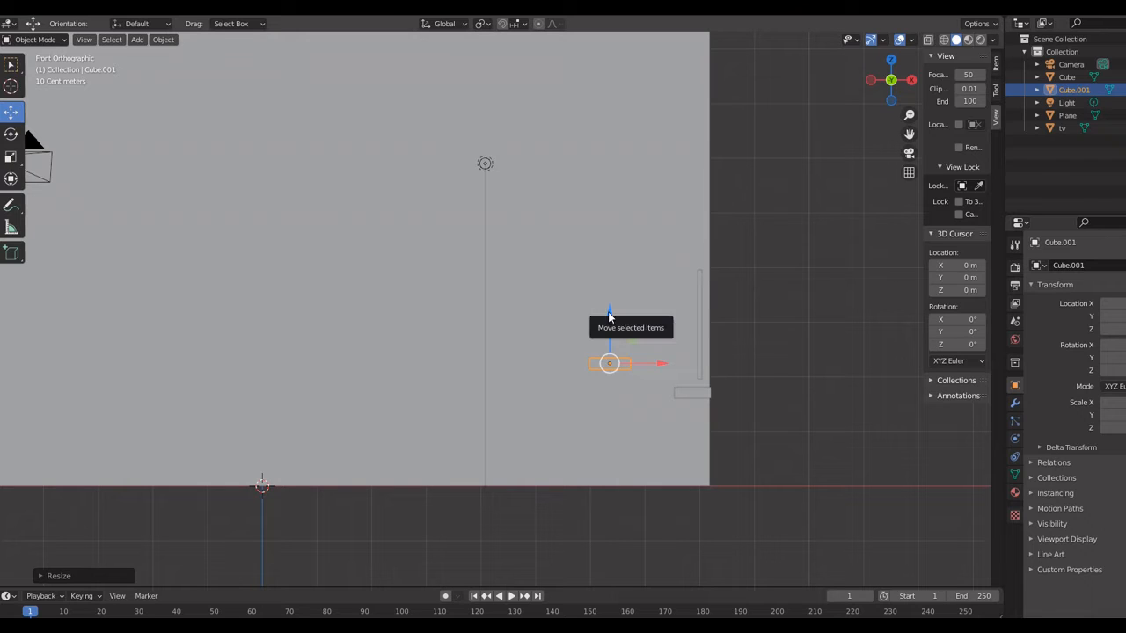
drag(611, 317, 611, 265)
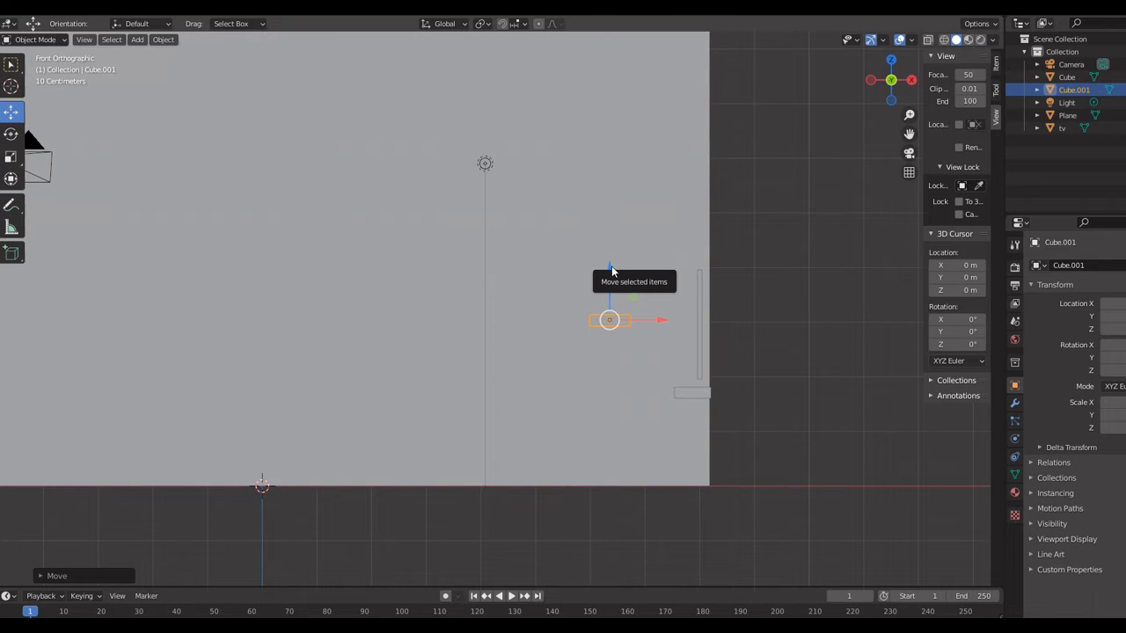
- Shorten the second slab along Y and move it along Y to just beside the TV, above the long shelf
key(ctrl+KP_3)
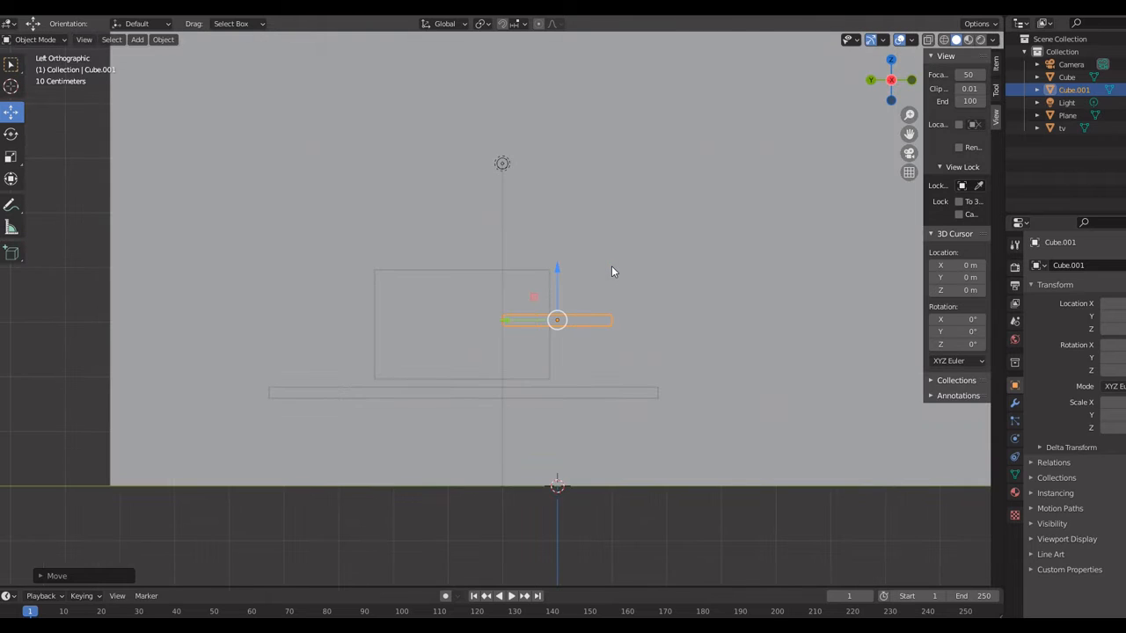
key(s)
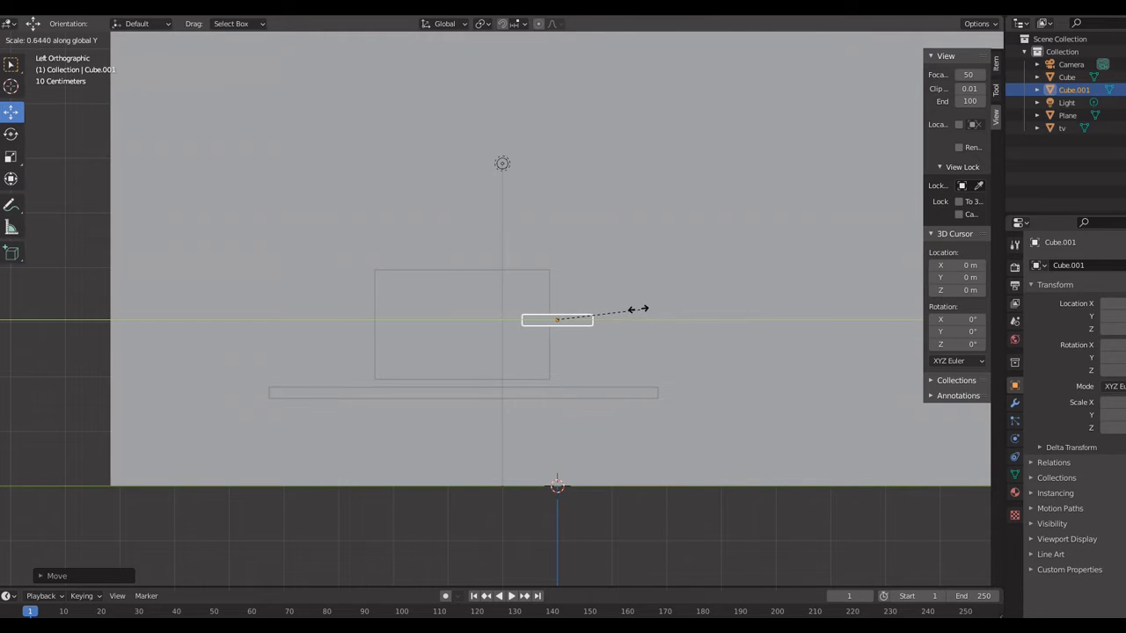
click(594, 317)
drag(510, 322, 549, 327)
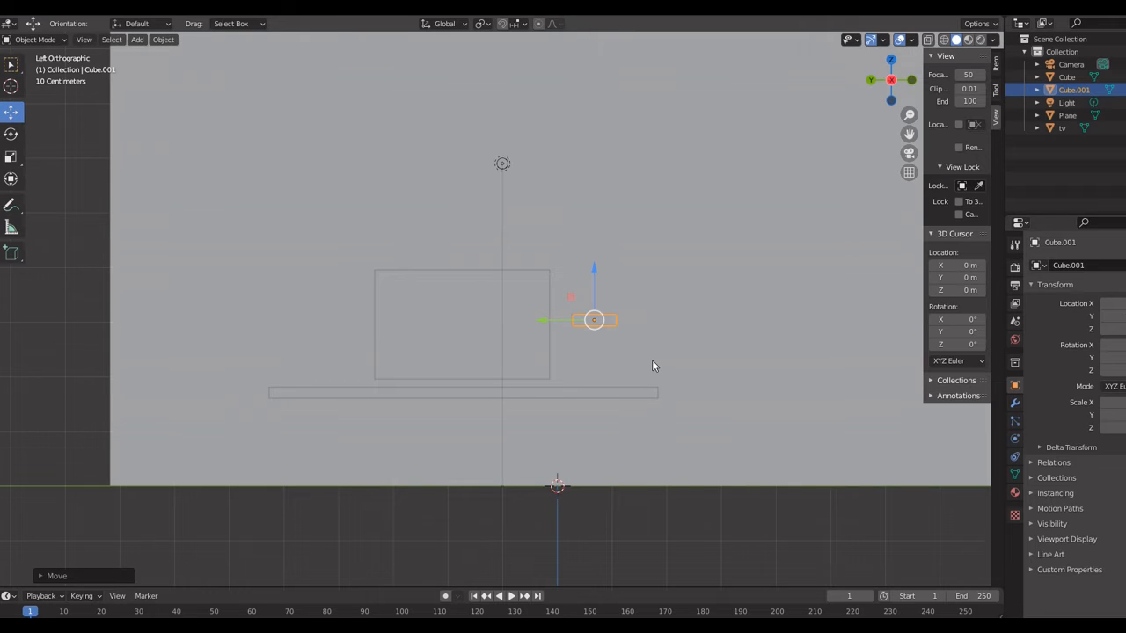
- Lengthen the small shelf along Y to about 1.3 and thin it along Z to about 0.7
key(s)
key(y)
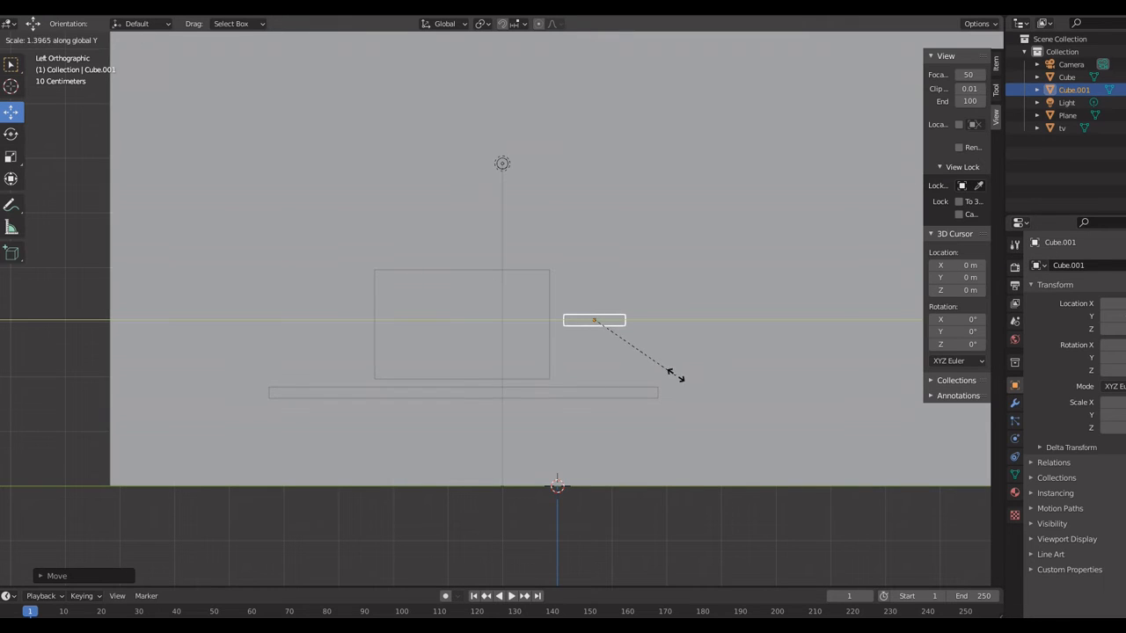
click(670, 372)
key(s)
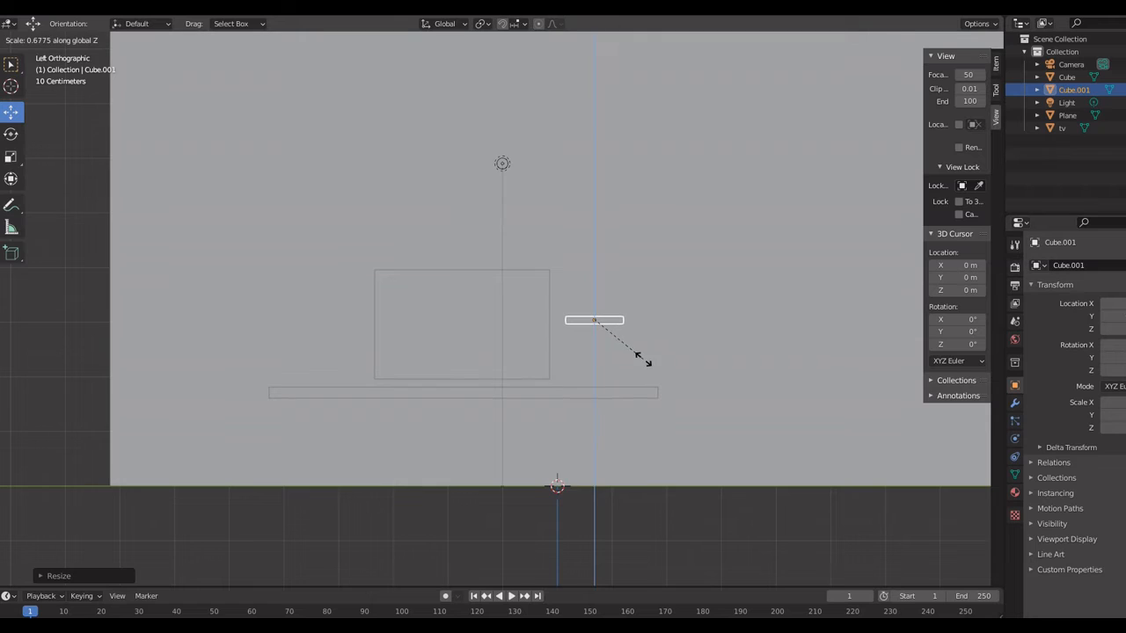
key(Escape)
- Duplicate the small shelf and move the copy along Y to the opposite side of the TV
right_click(613, 326)
click(573, 414)
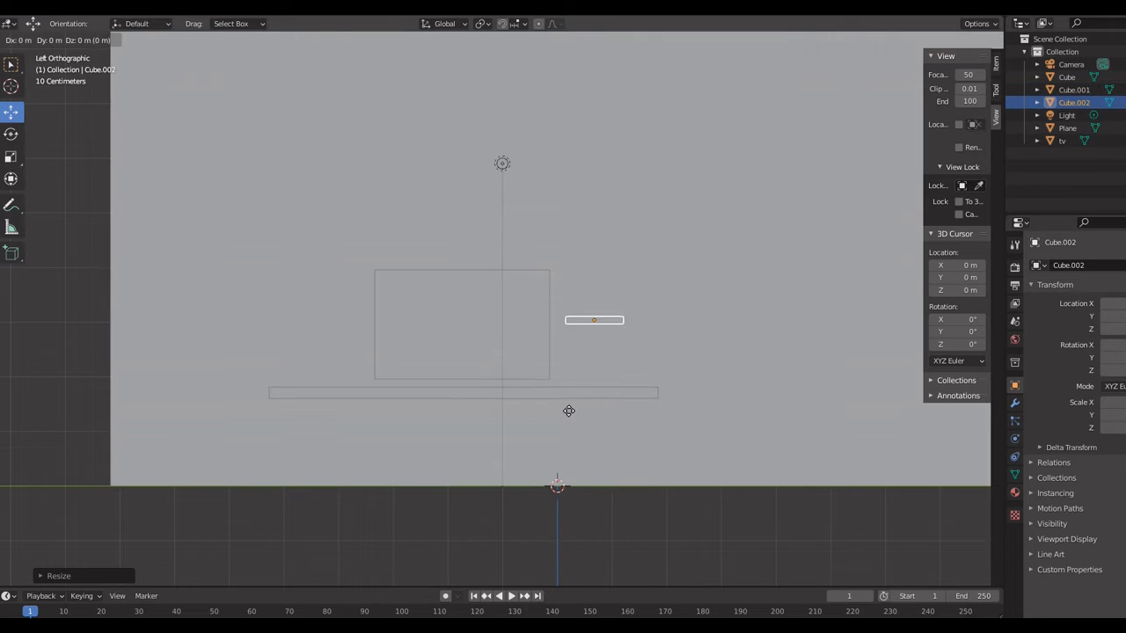
right_click(570, 410)
drag(542, 322, 276, 311)
- Select both small shelves and move them together along X until they touch the TV wall
key(KP_1)
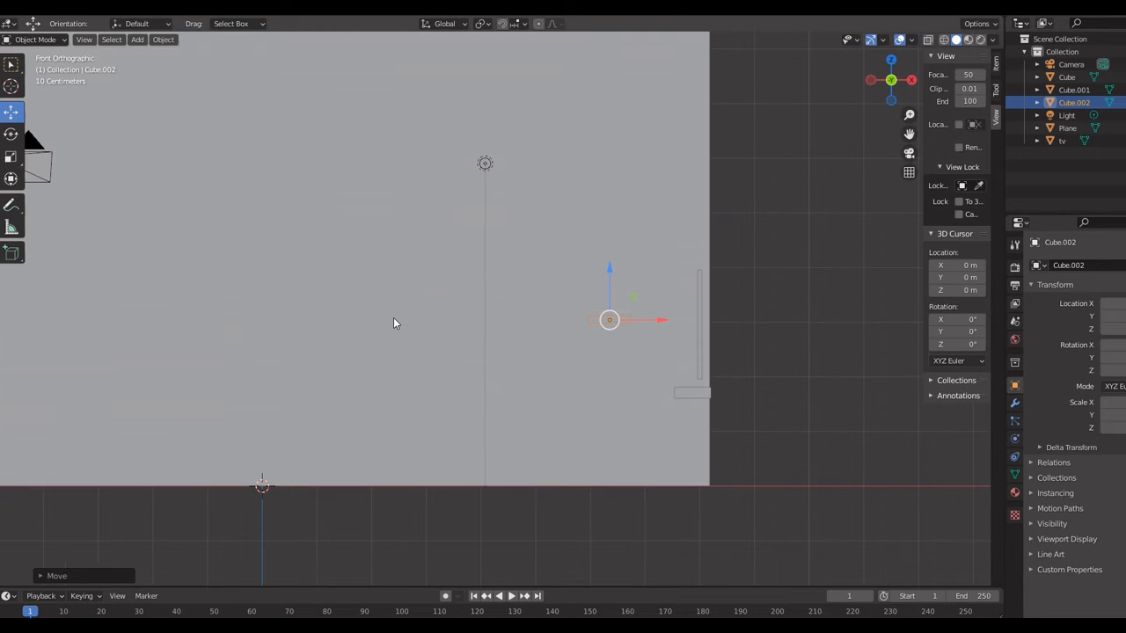
key(ctrl+KP_3)
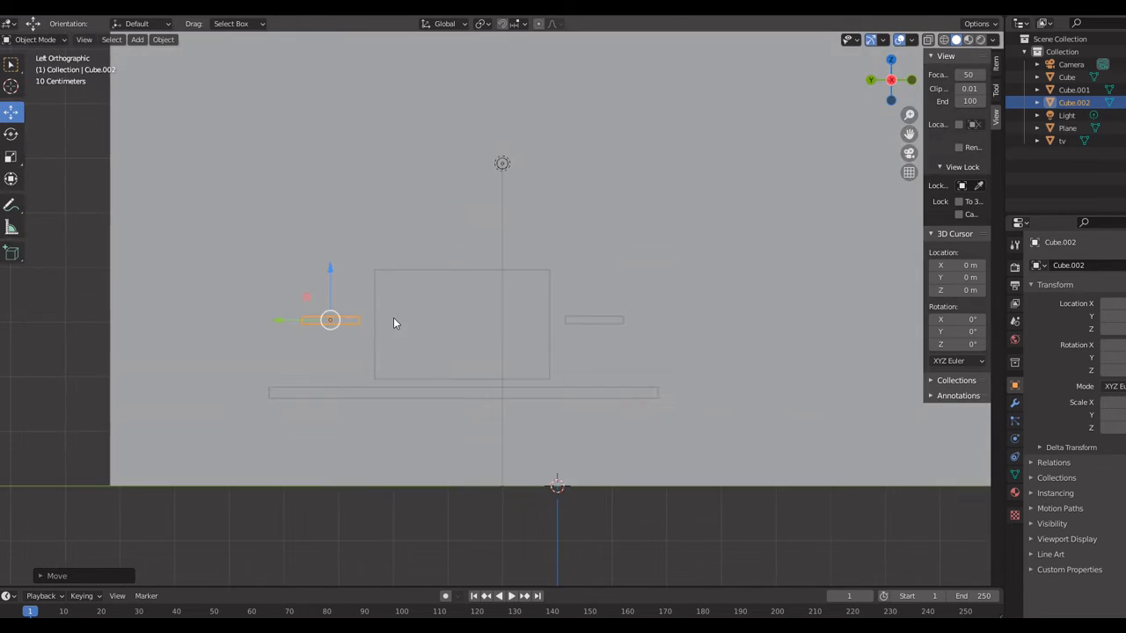
shift+click(598, 320)
key(KP_1)
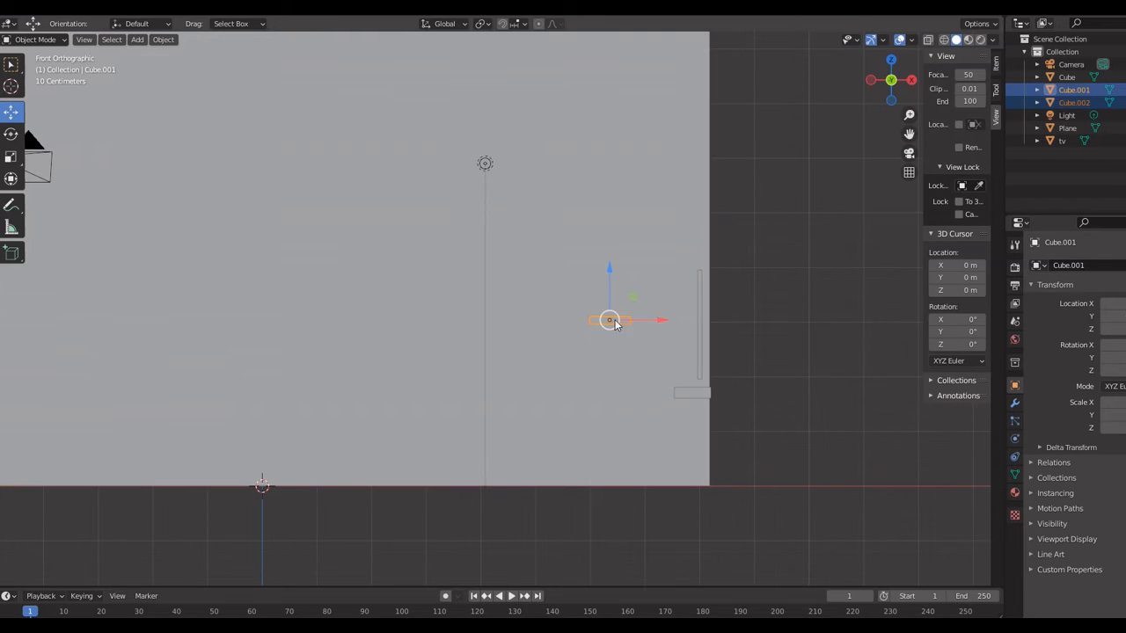
drag(650, 324, 731, 321)
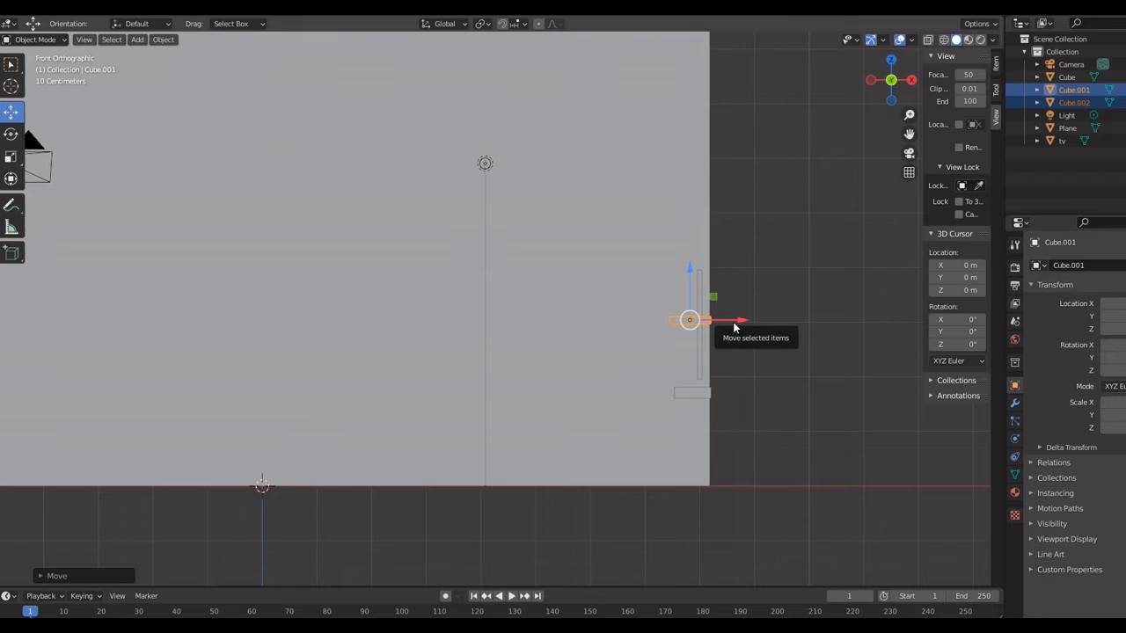
- Lower both small shelves slightly along Z and check their height relative to the TV
key(KP_0)
drag(624, 233, 627, 248)
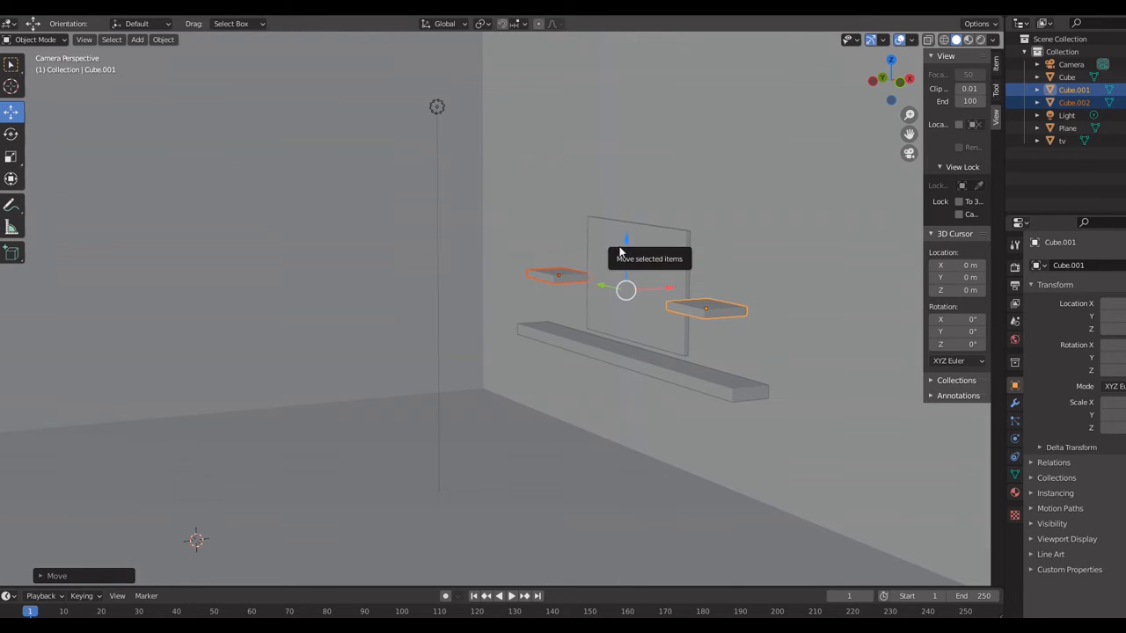
key(ctrl+KP_3)
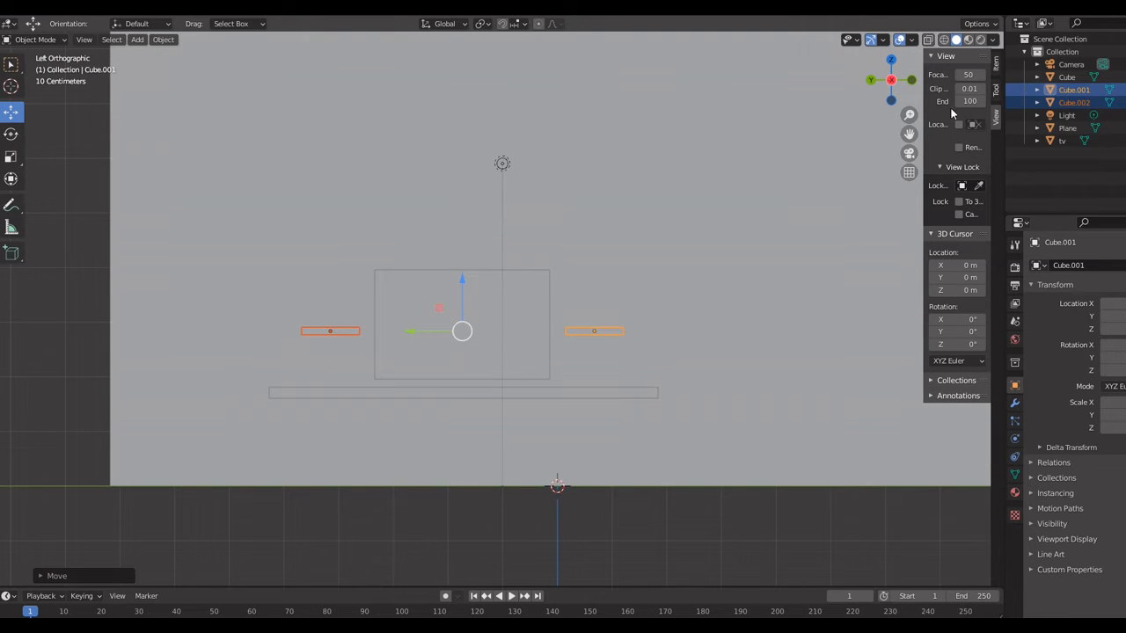
key(KP_0)
- Scale the TV down along X to make the panel slightly thinner
click(687, 237)
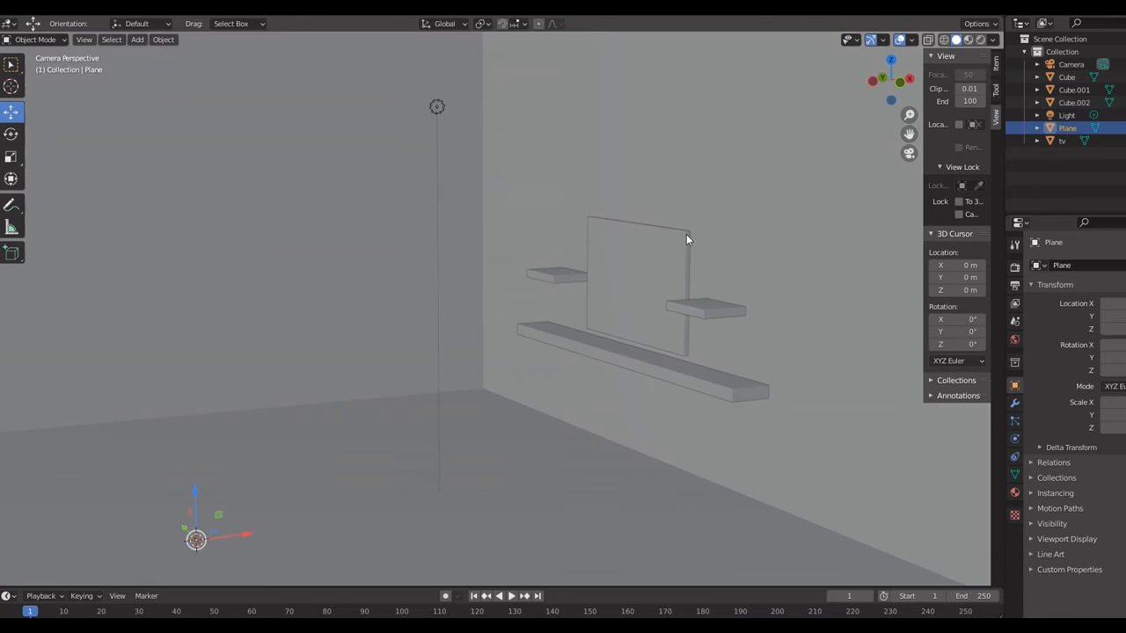
click(672, 248)
key(s)
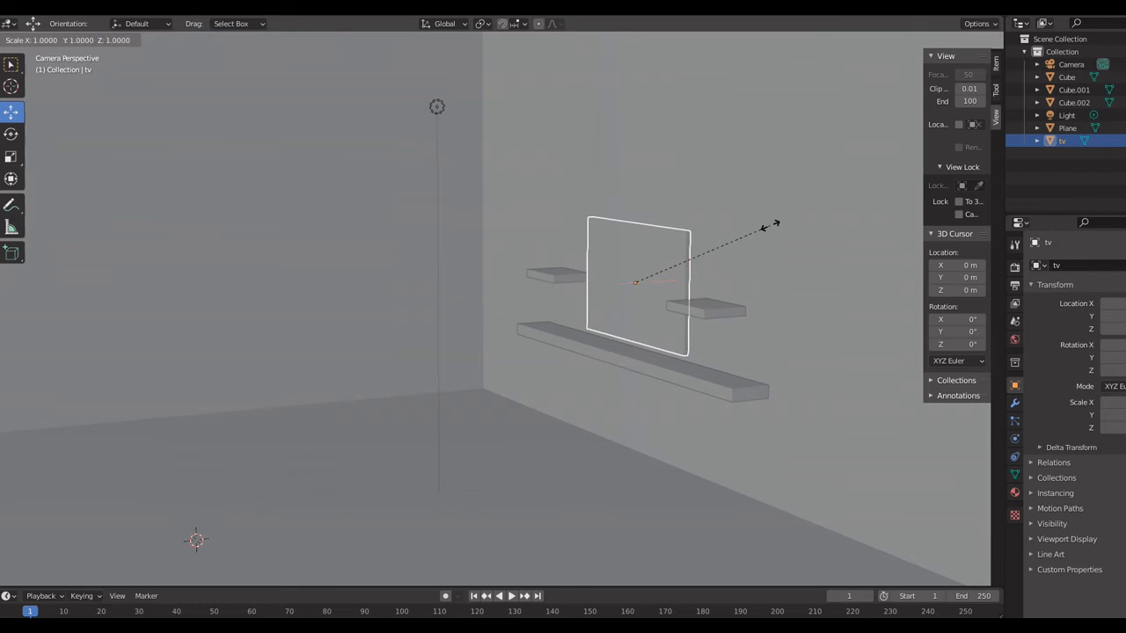
key(x)
click(733, 241)
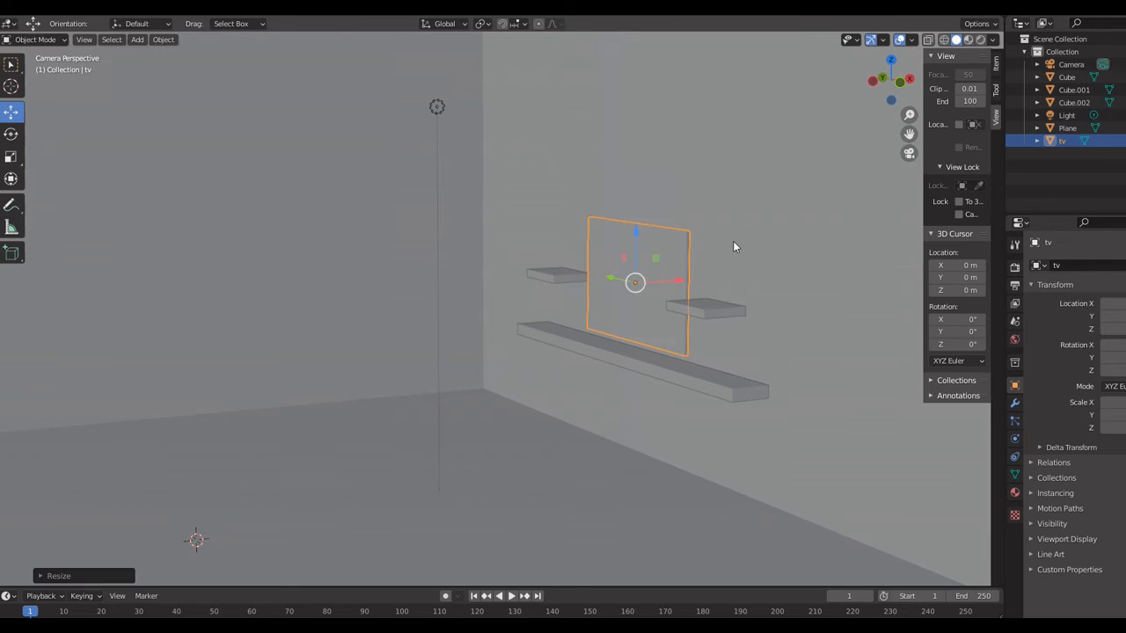
click(733, 241)
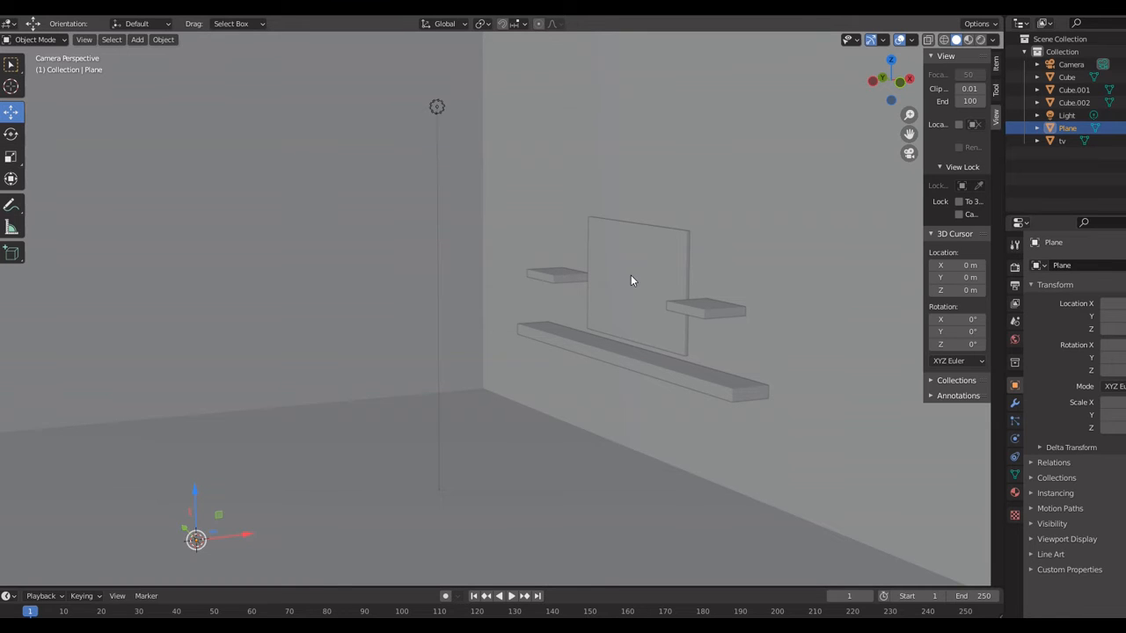
- Move each small shelf outward along Y to widen the gap on both sides of the TV
key(ctrl+KP_3)
click(589, 332)
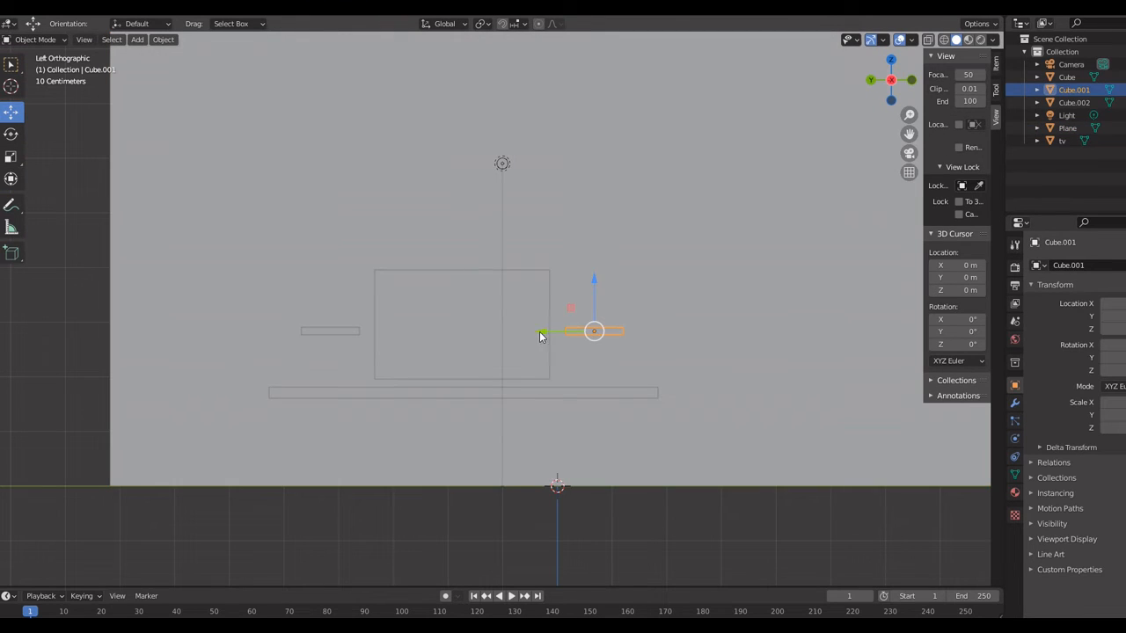
drag(540, 337, 566, 337)
click(340, 332)
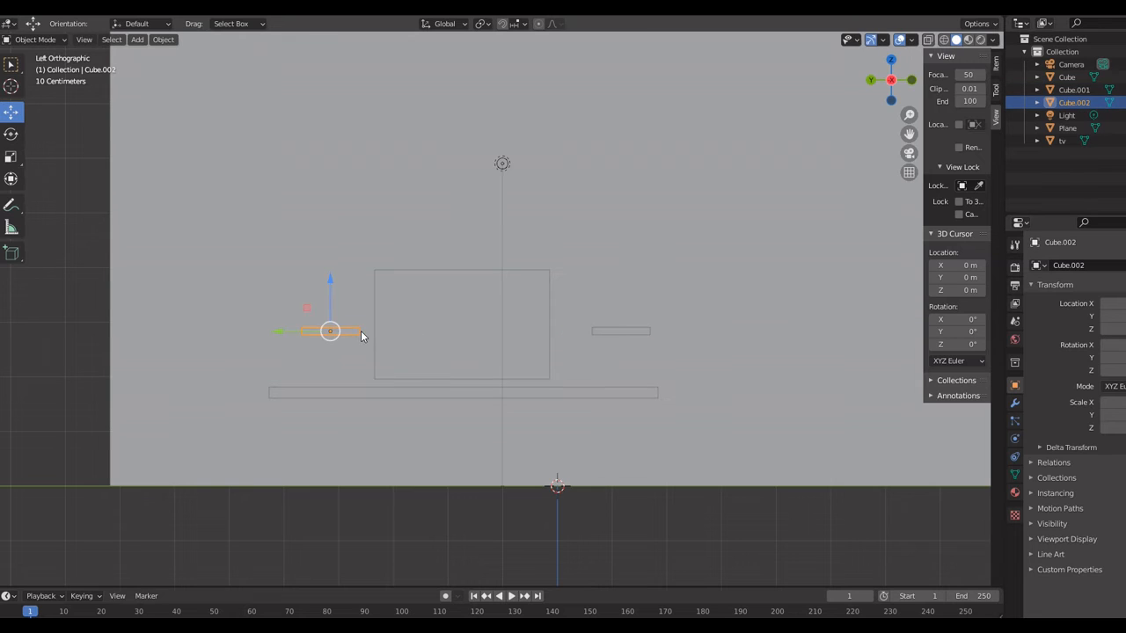
drag(272, 334, 247, 331)
key(KP_0)
click(712, 248)
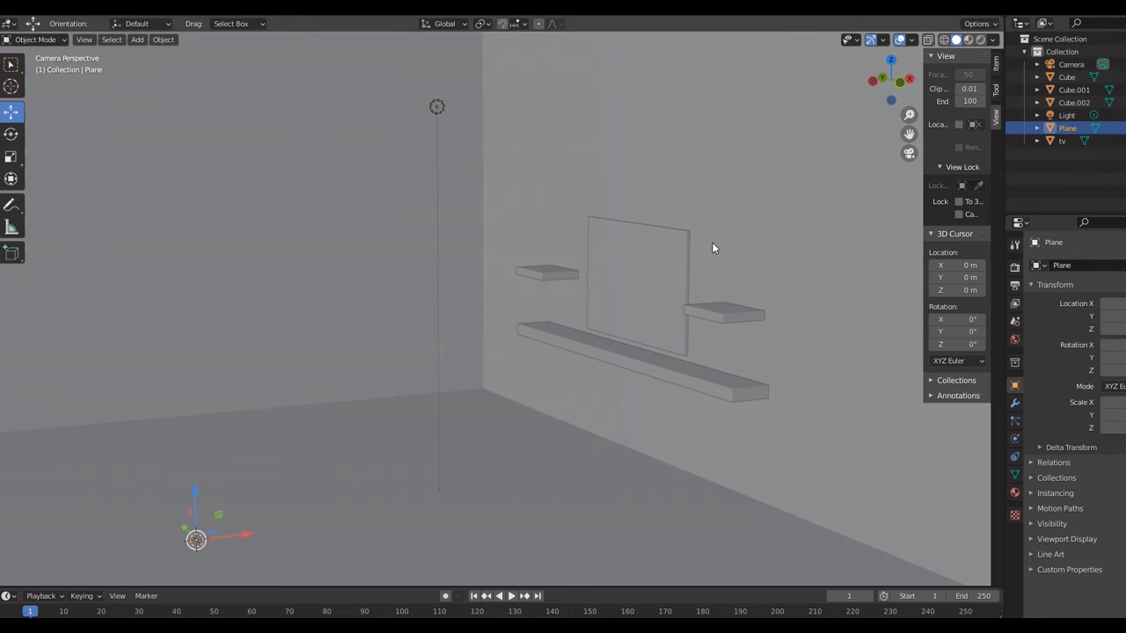
click(559, 333)
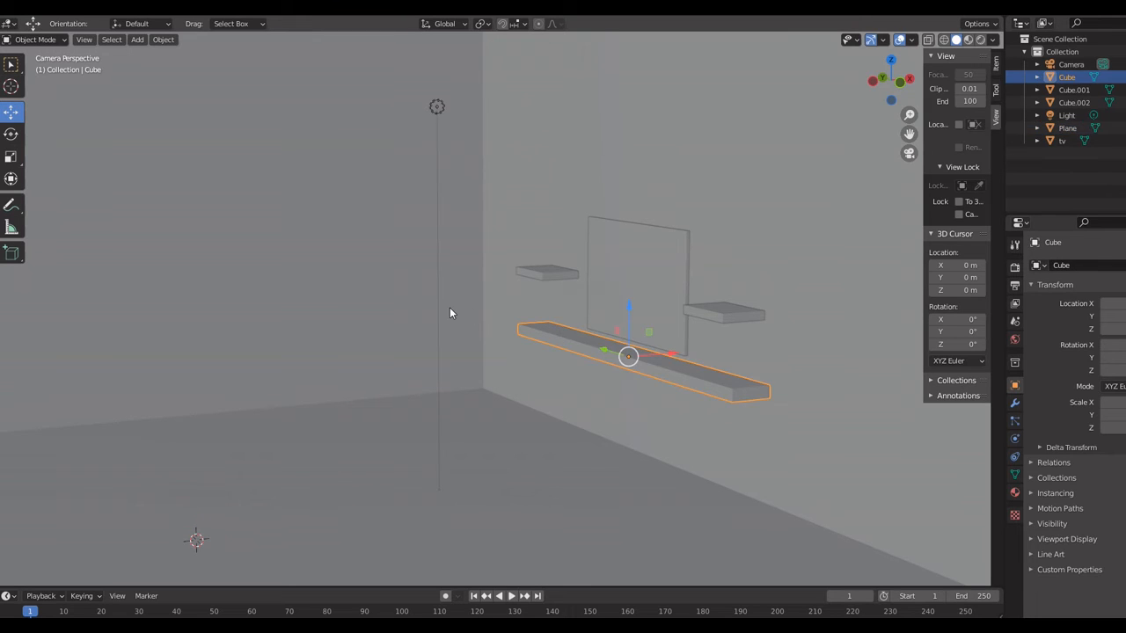
key(ctrl+z)
- Add a new cube, raise it above the floor and move it along X toward the TV wall
key(shift+a)
mouse_move(449, 307)
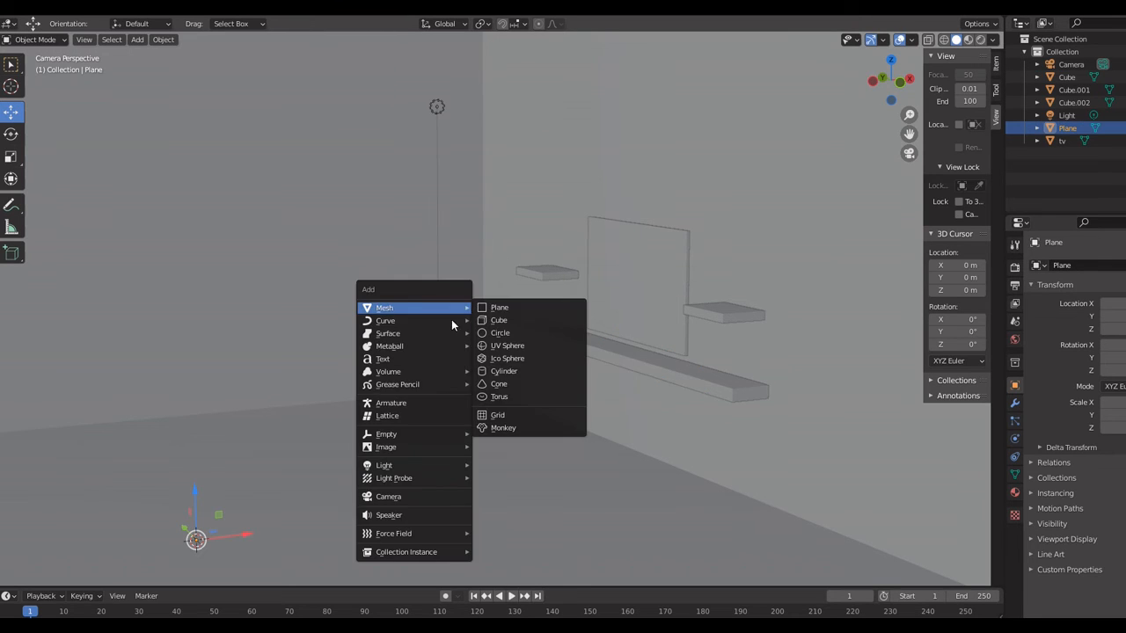
click(499, 321)
drag(195, 498, 195, 335)
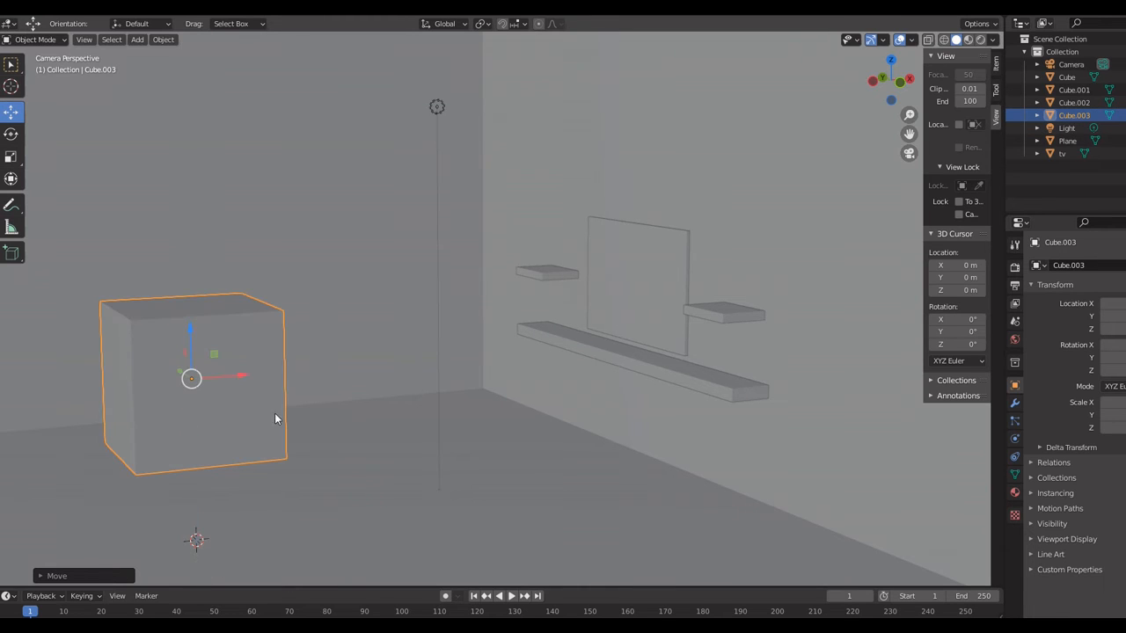
drag(231, 376, 502, 355)
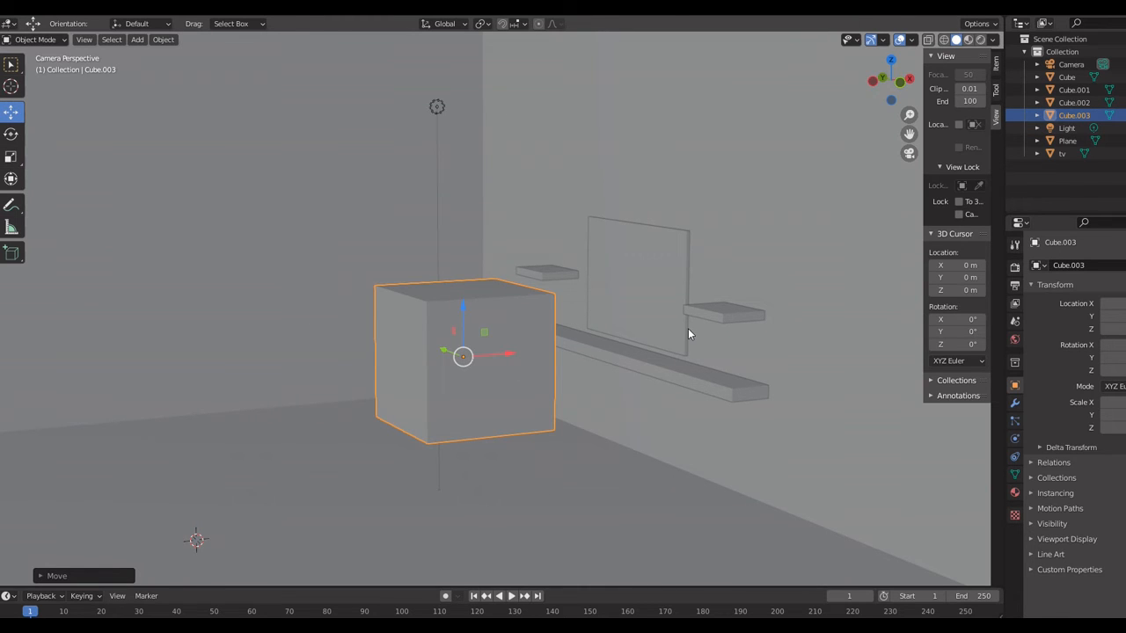
- Flatten the new cube along Z to about 0.08 and raise the slab above the TV
key(s)
key(z)
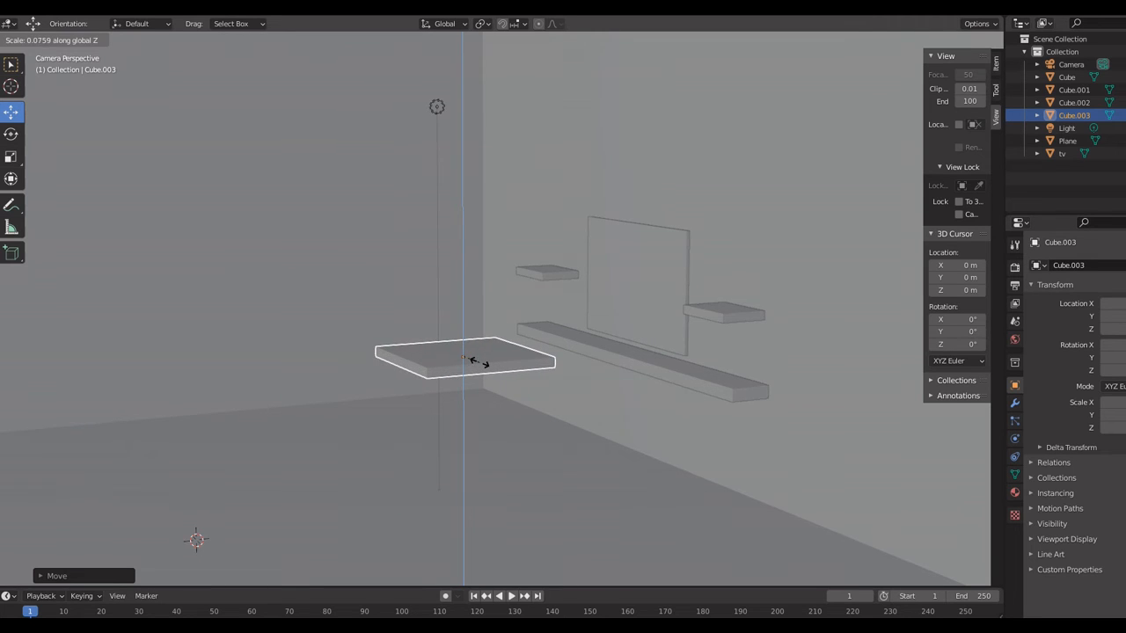
click(479, 365)
drag(463, 354, 483, 184)
- Scale the upper slab down along X to shelf depth and move it along X against the TV wall
key(KP_1)
key(s)
key(x)
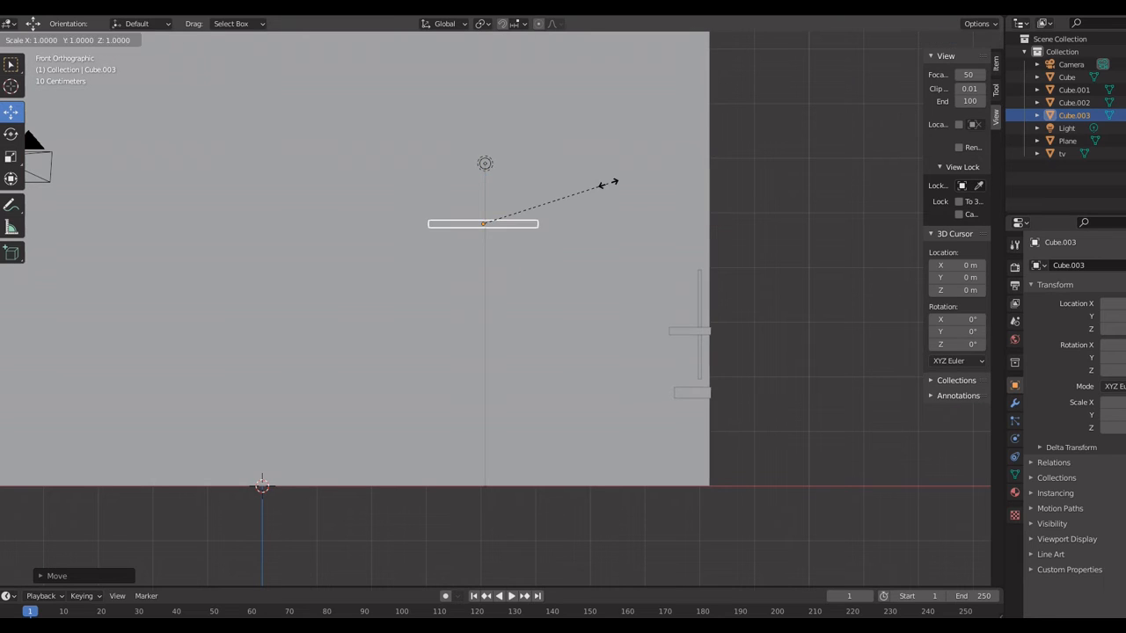
click(526, 196)
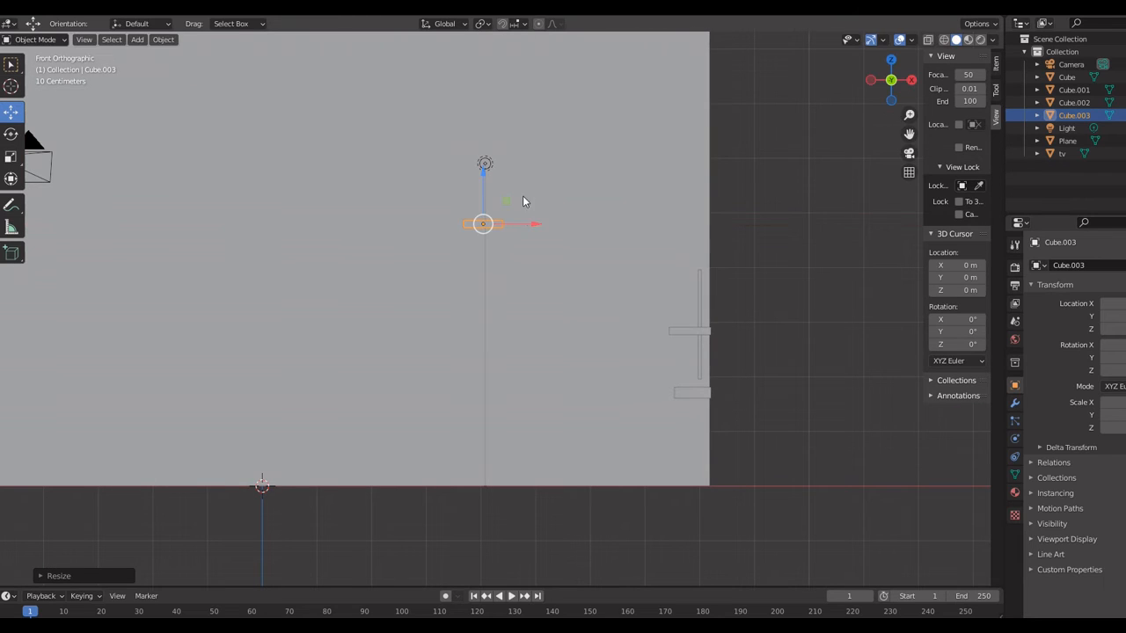
drag(525, 227, 752, 227)
- Center the upper slab over the TV along Y and lengthen it along Y beyond both ends of the long shelf
key(KP_3)
key(ctrl+KP_3)
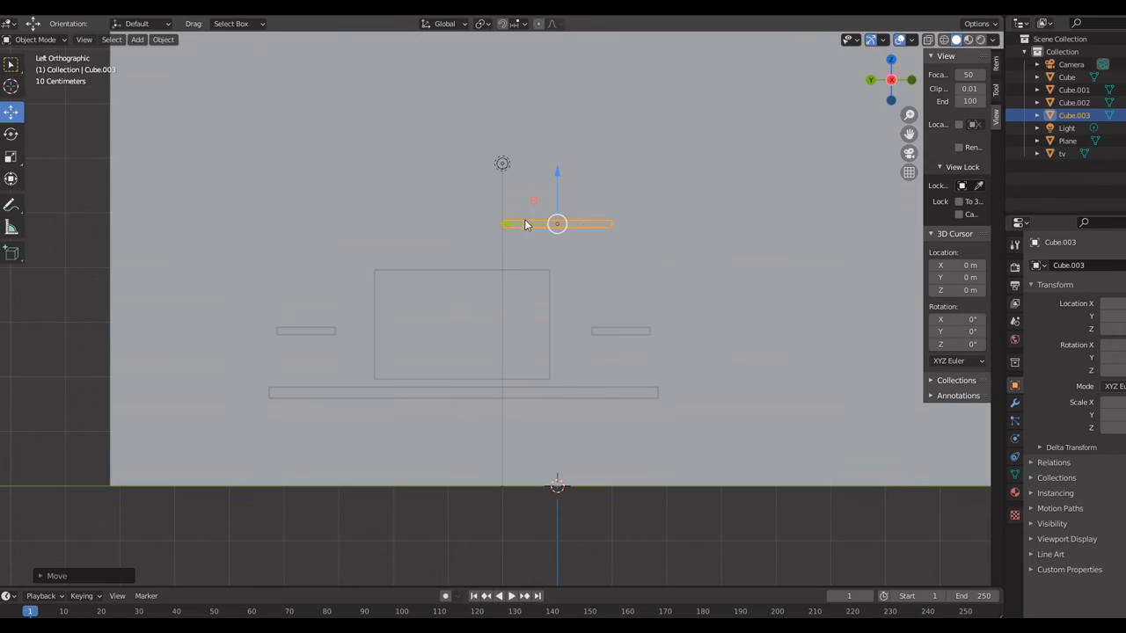
drag(508, 228, 409, 221)
key(s)
key(y)
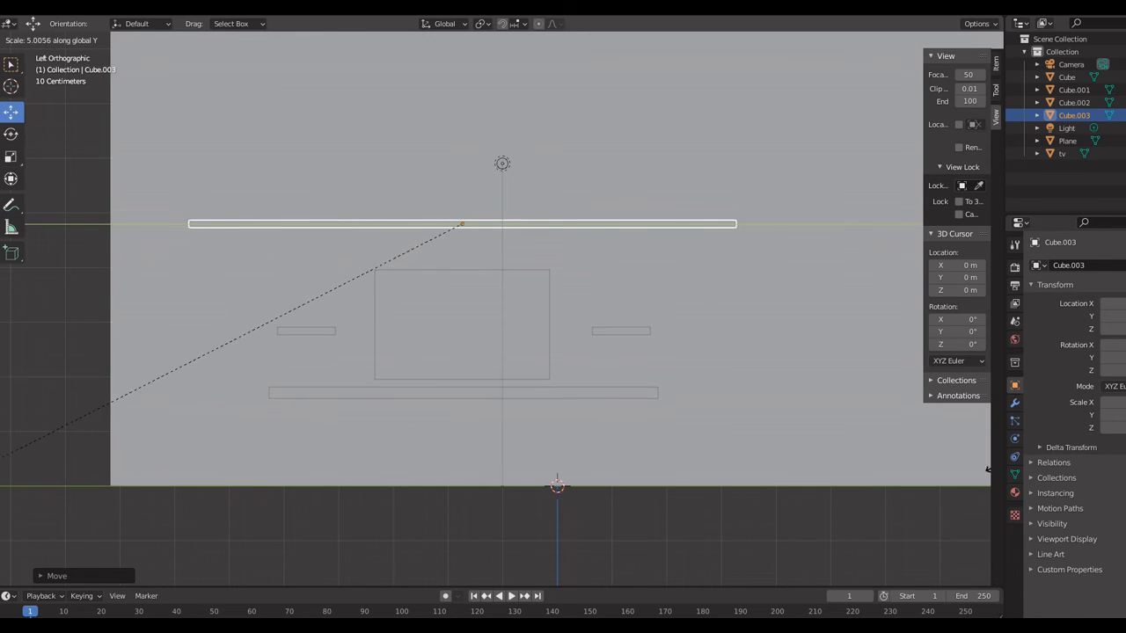
click(940, 519)
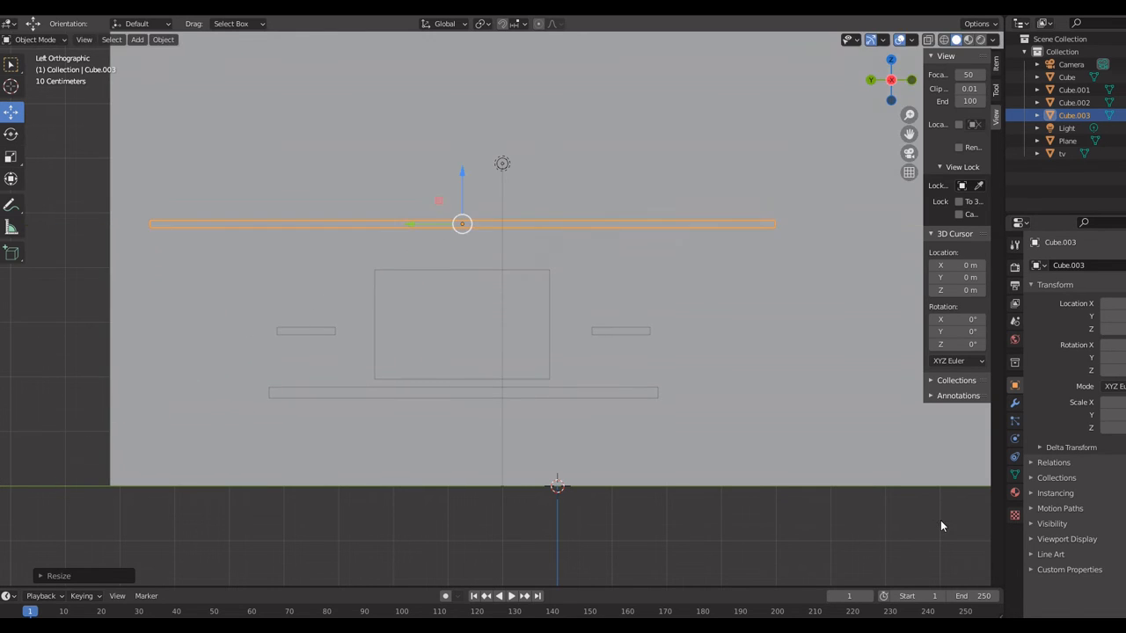
key(KP_0)
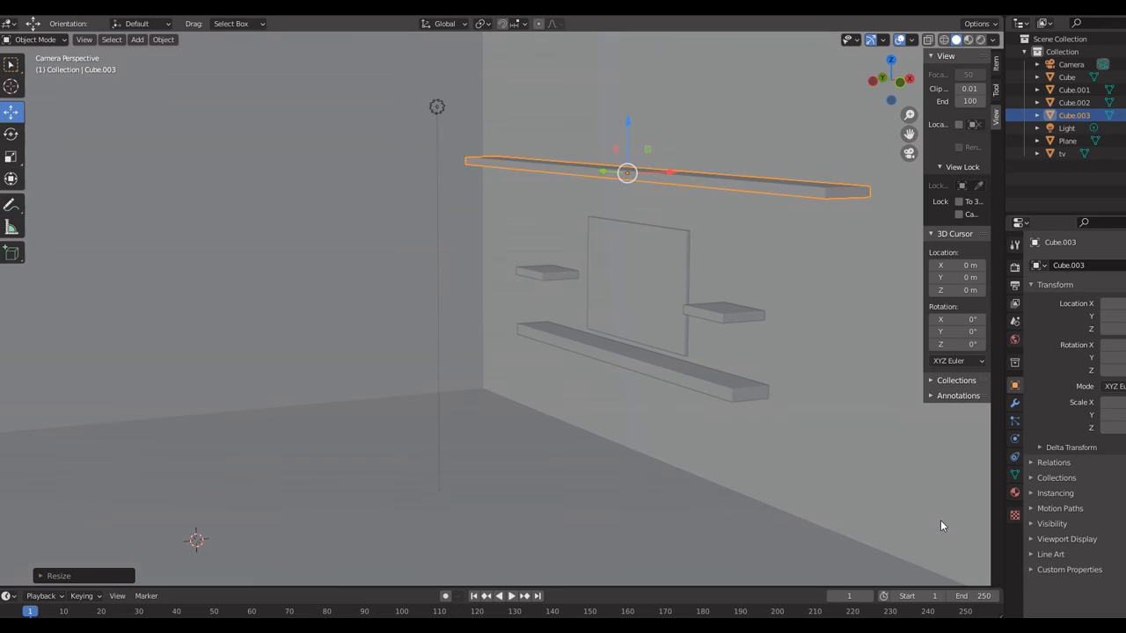
- Raise the upper shelf further along Z to leave more space above the TV
click(761, 141)
click(701, 176)
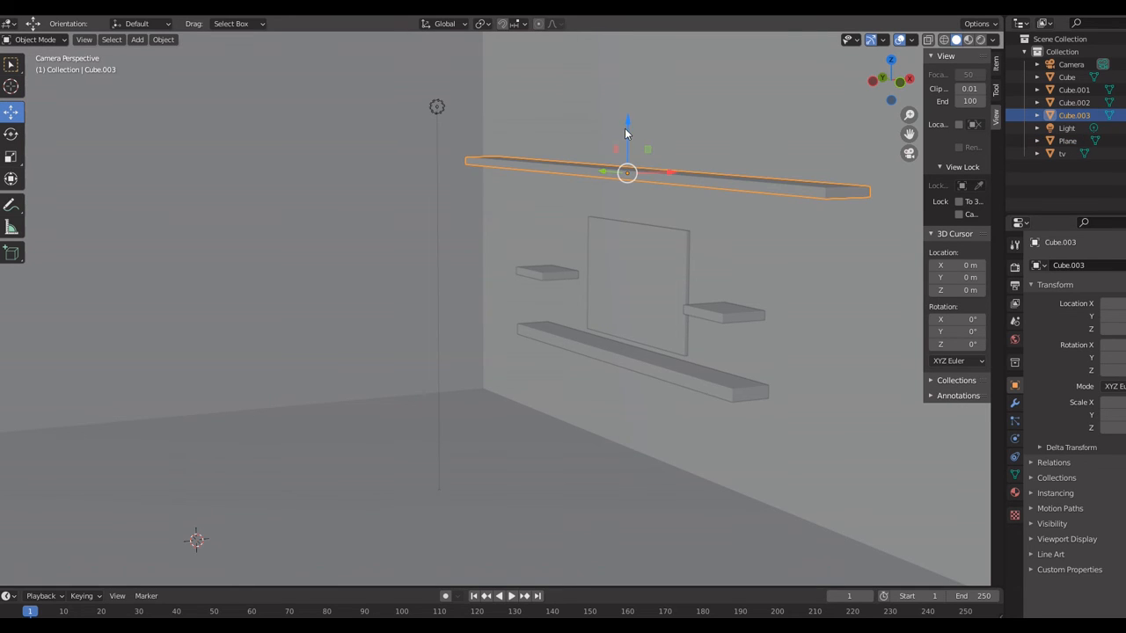
drag(626, 123, 633, 88)
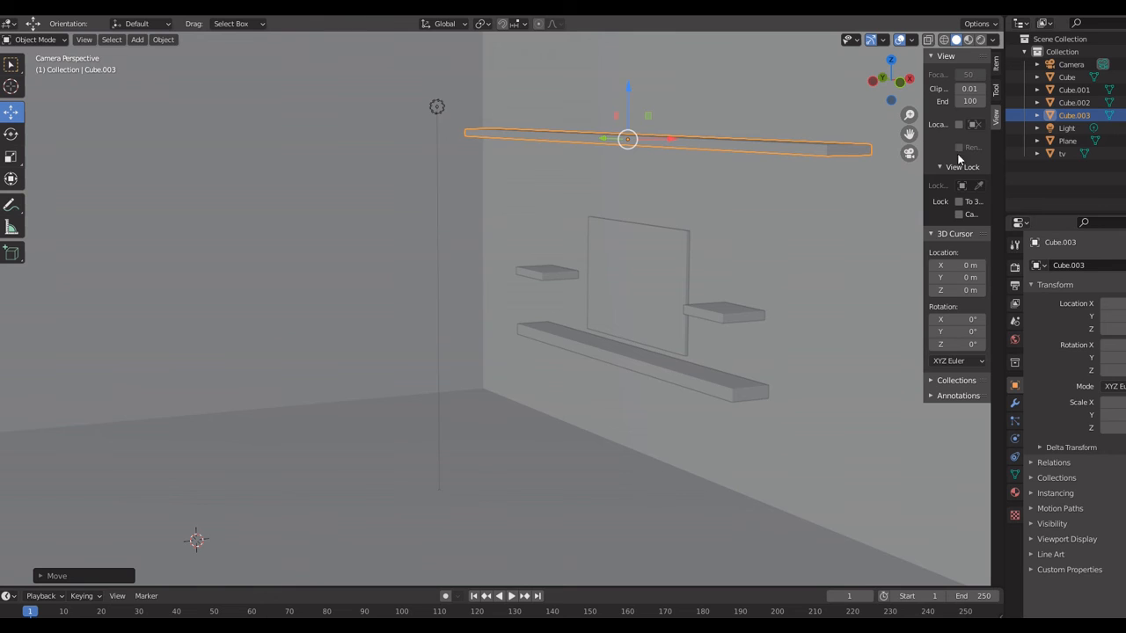
- Lock the camera to the view and orbit it to a lower angle facing the TV wall
click(959, 214)
drag(908, 134, 870, 86)
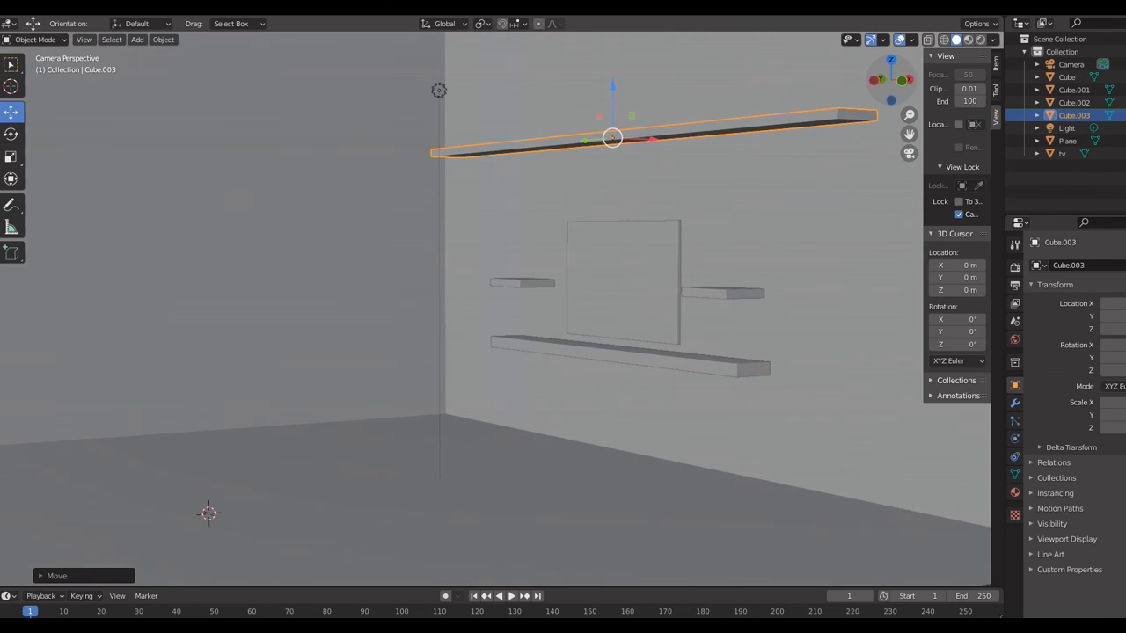
click(802, 173)
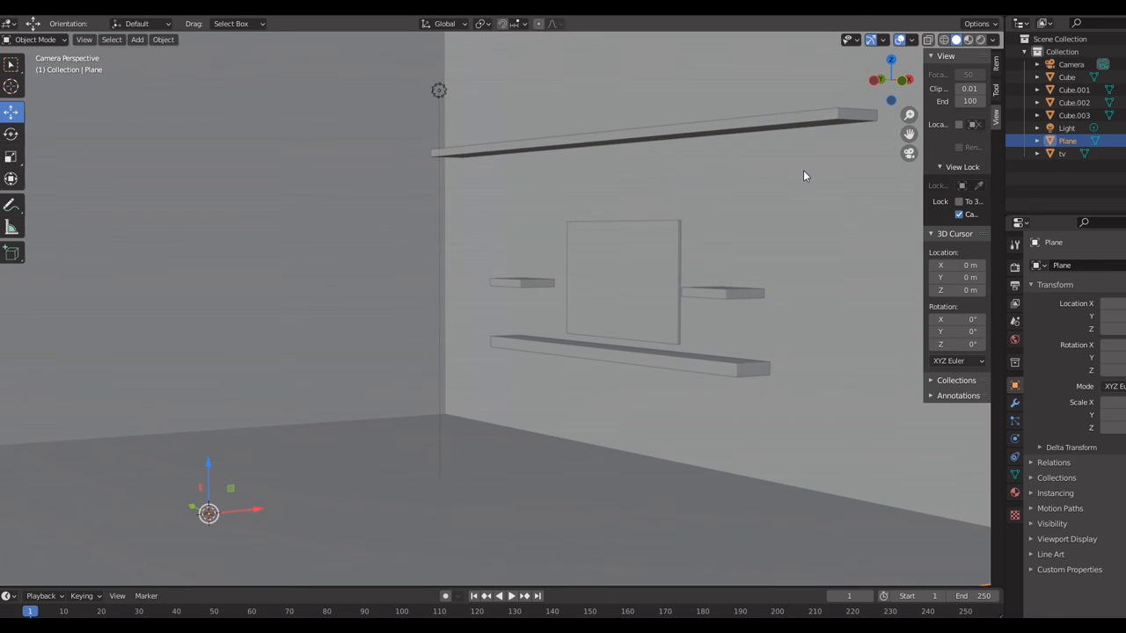